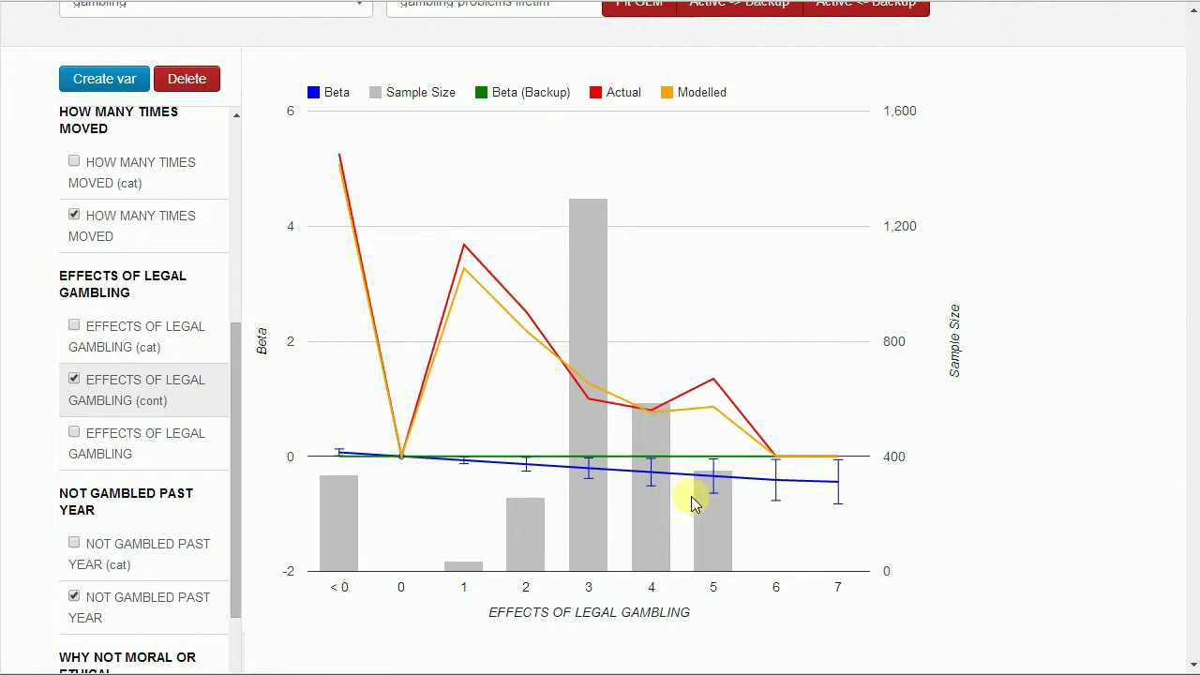
Examine the sample sizes and the actual and modelled curves across the EFFECTS OF LEGAL GAMBLING levels.
mouse_move(697, 495)
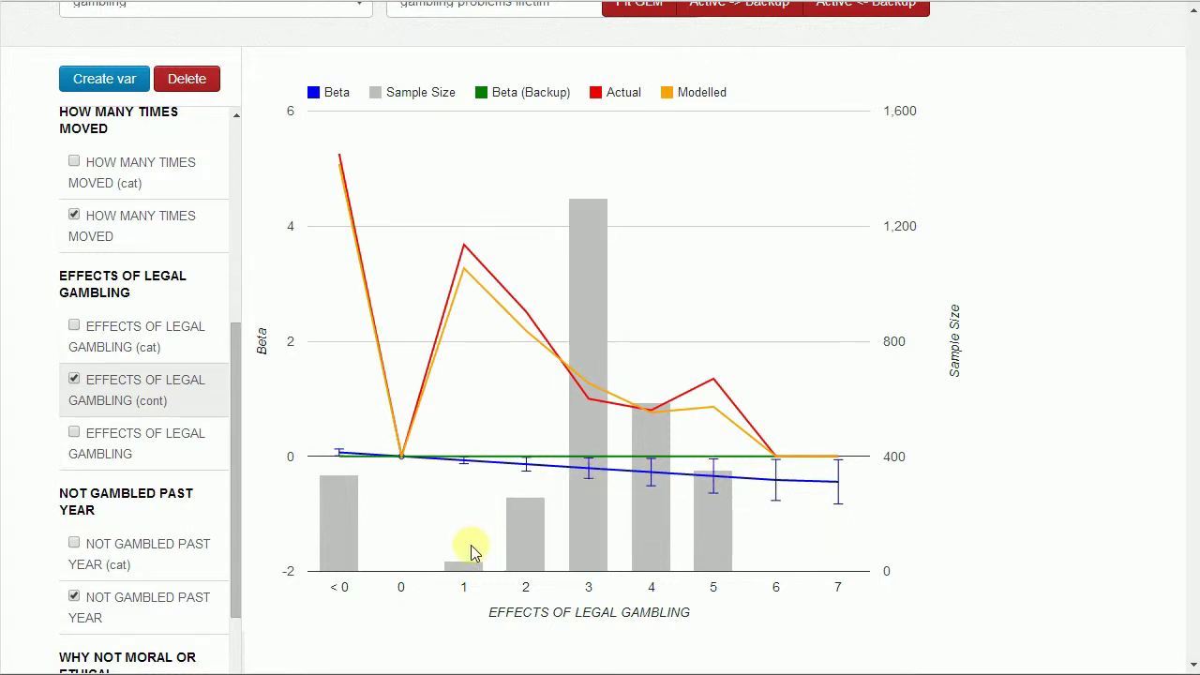
mouse_move(522, 529)
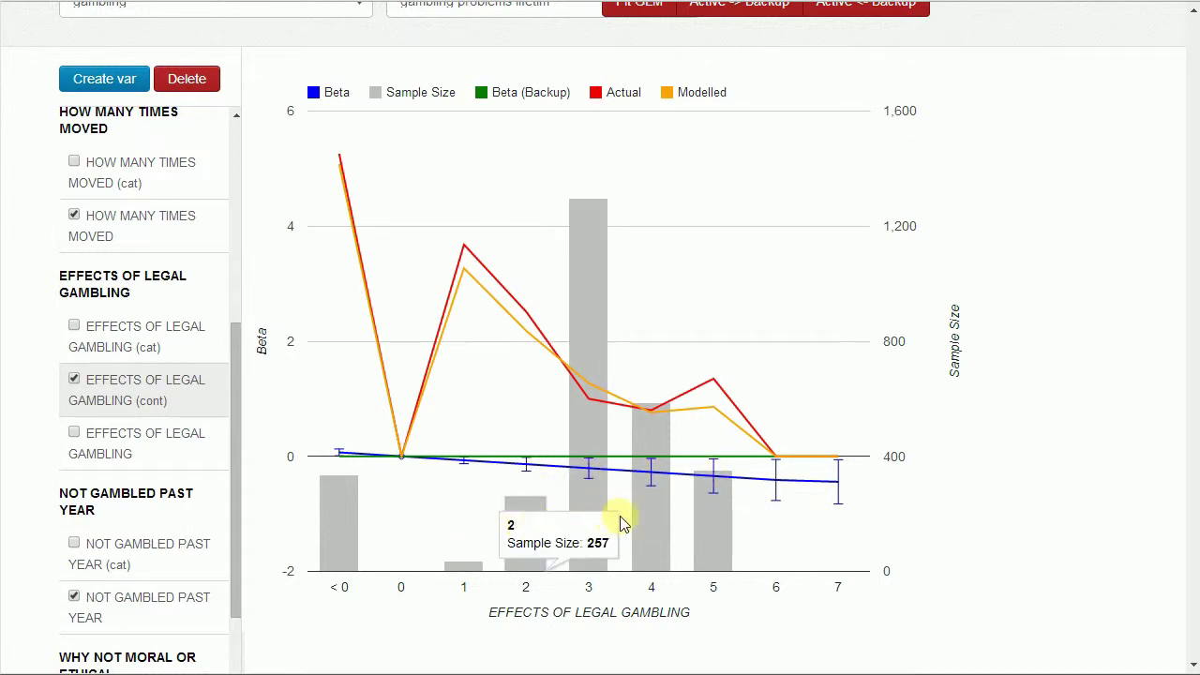
mouse_move(659, 517)
mouse_move(710, 528)
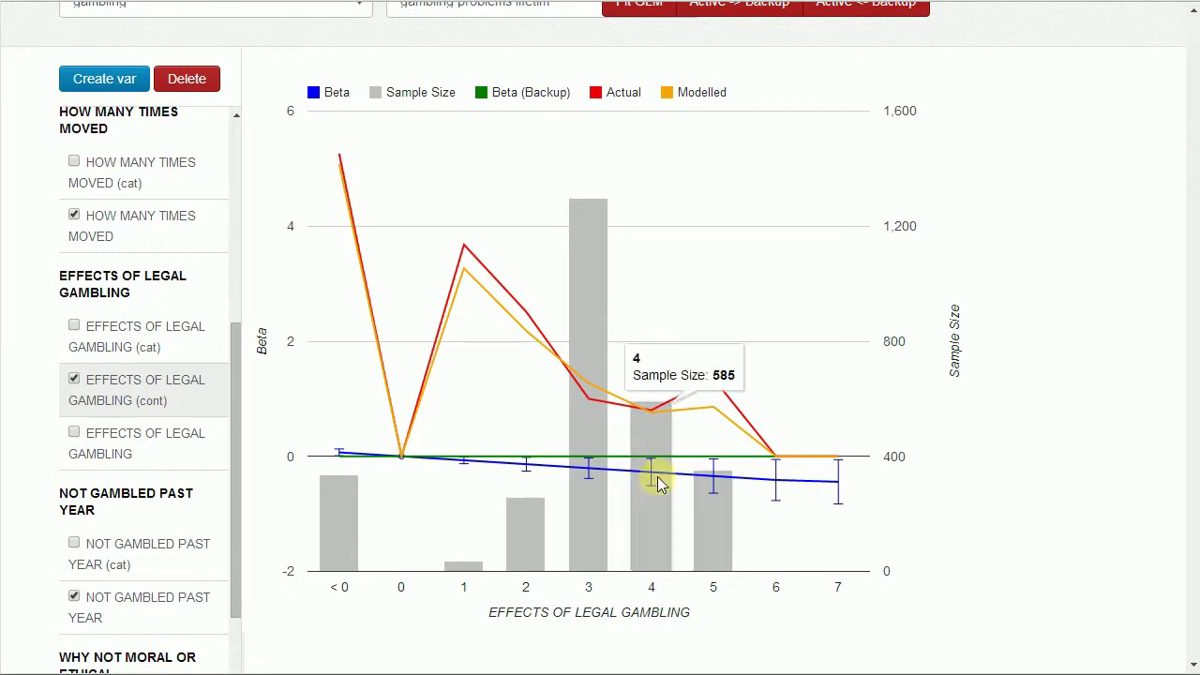
mouse_move(608, 289)
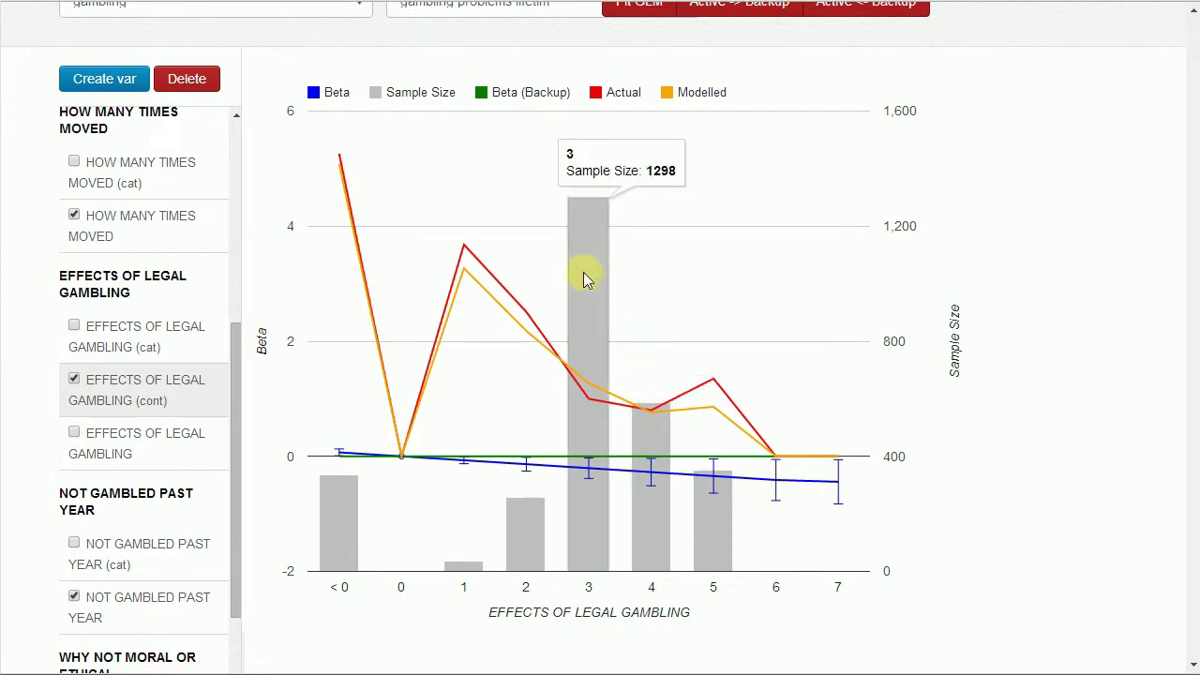
mouse_move(330, 489)
mouse_move(575, 266)
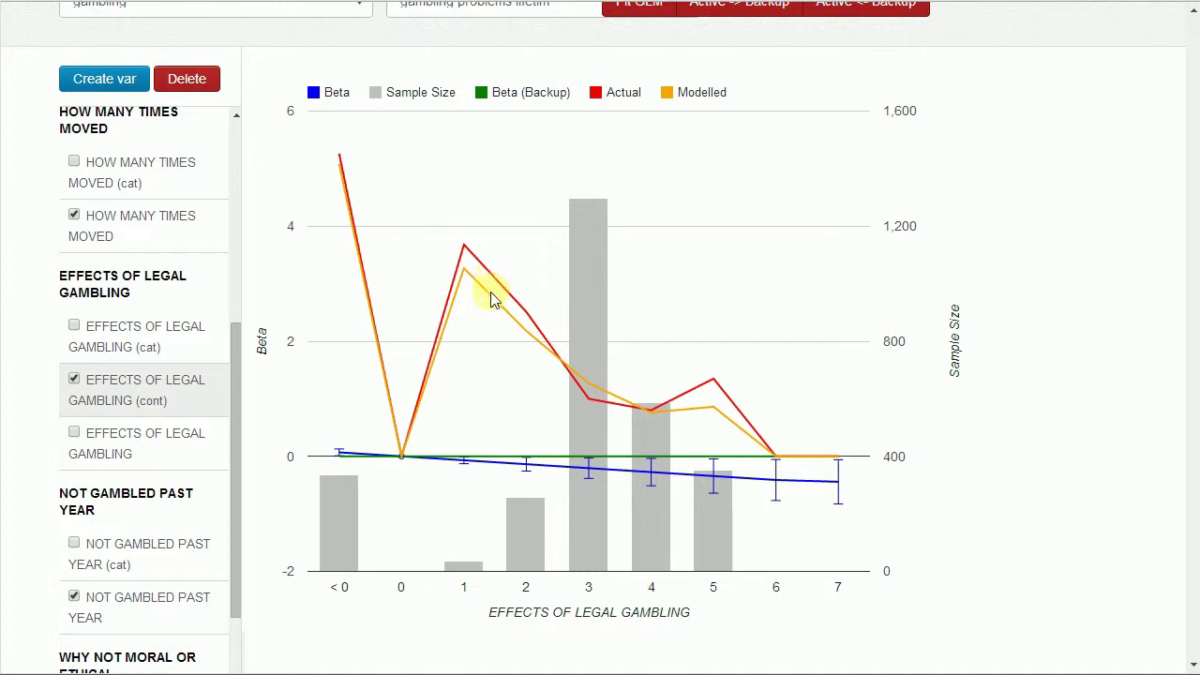
mouse_move(609, 345)
Replace EFFECTS OF LEGAL GAMBLING (cont) with the (cat) version in the model and fit the GLM.
click(74, 325)
click(75, 380)
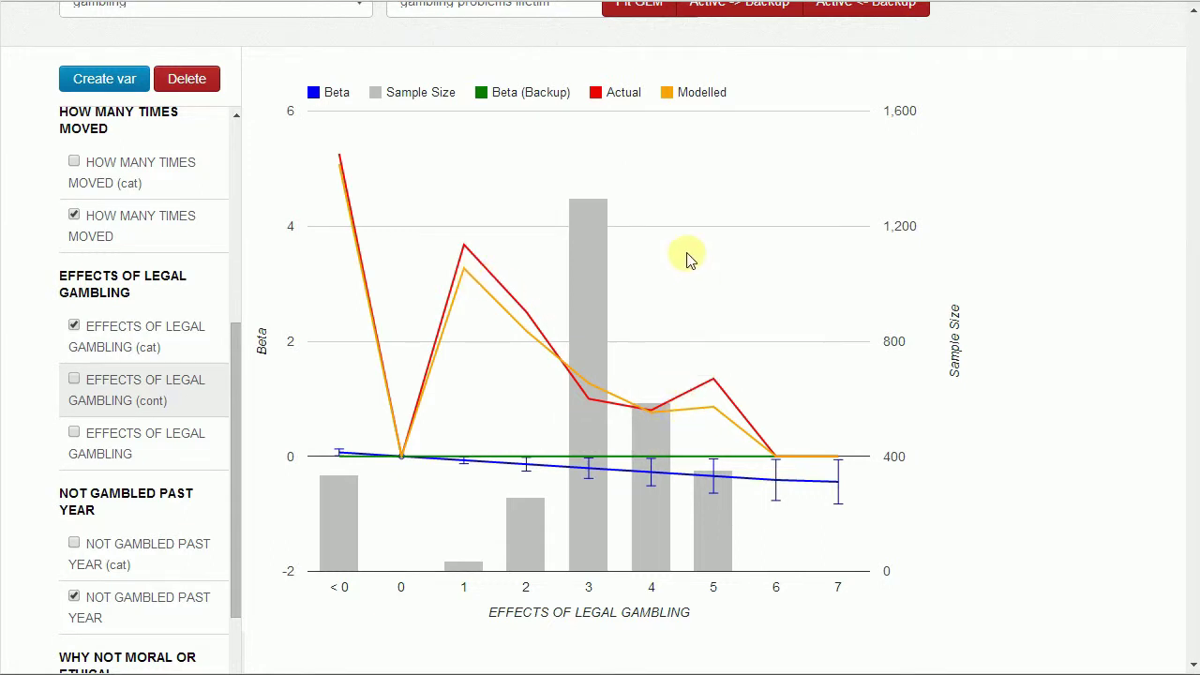
click(647, 7)
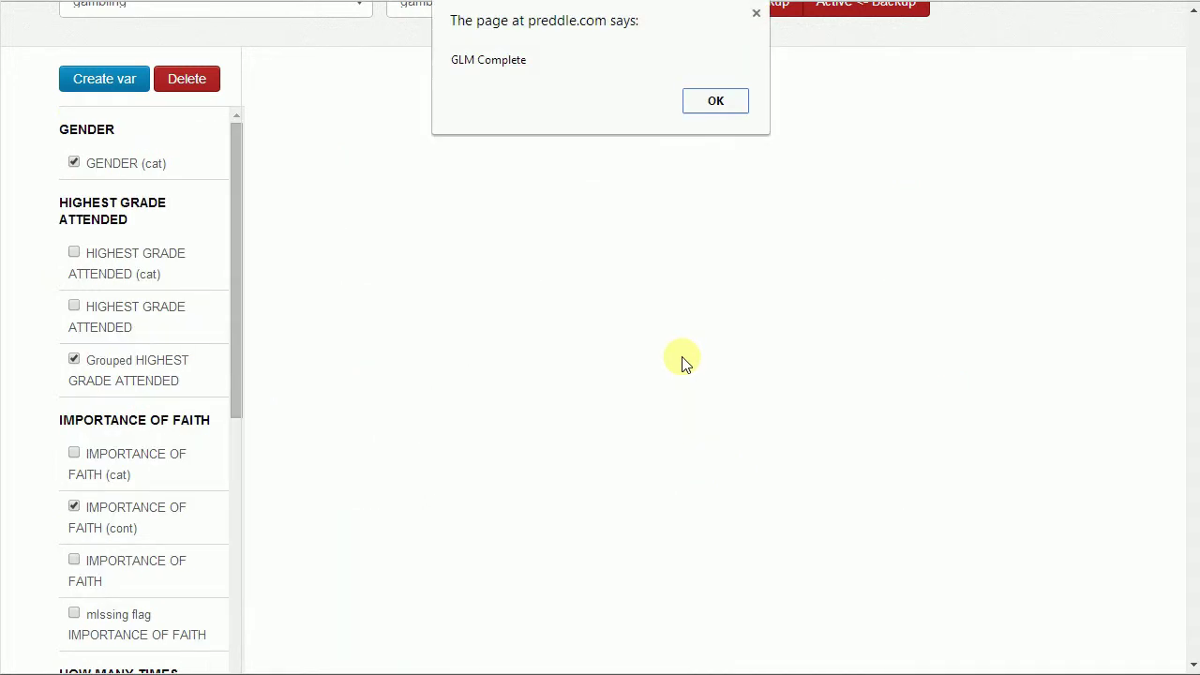
click(692, 105)
Chart EFFECTS OF LEGAL GAMBLING (cat) and examine the beta estimates, confidence intervals and sample sizes of its levels.
scroll(143, 355, down, 5)
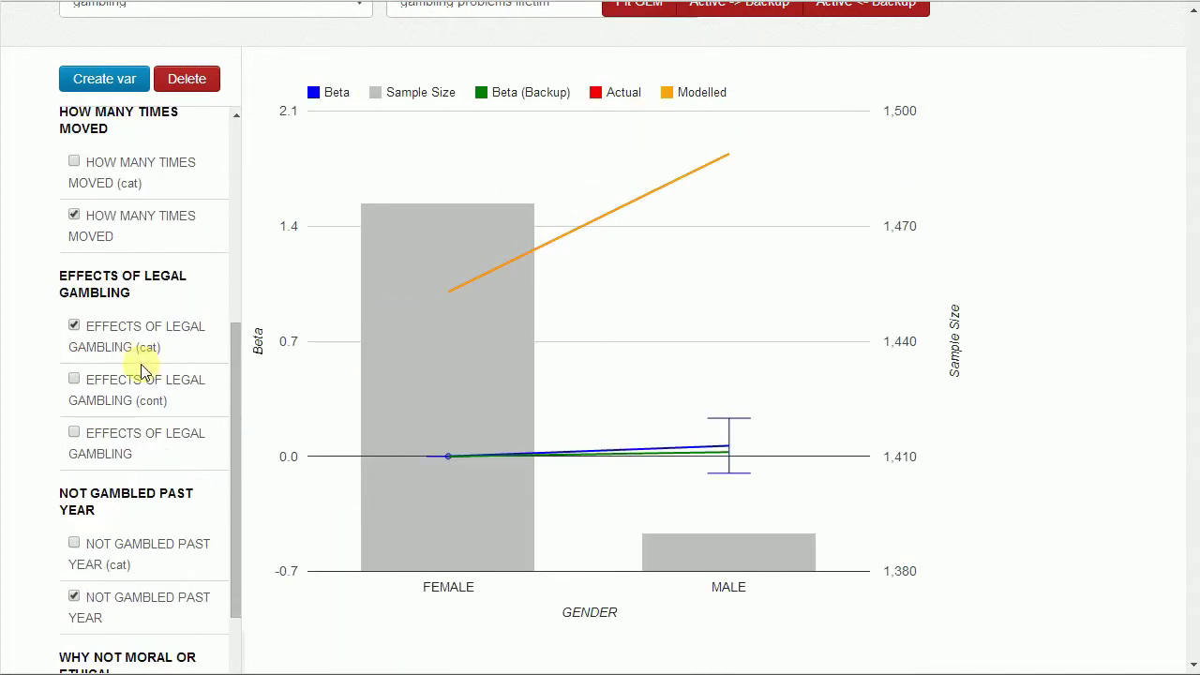
click(144, 332)
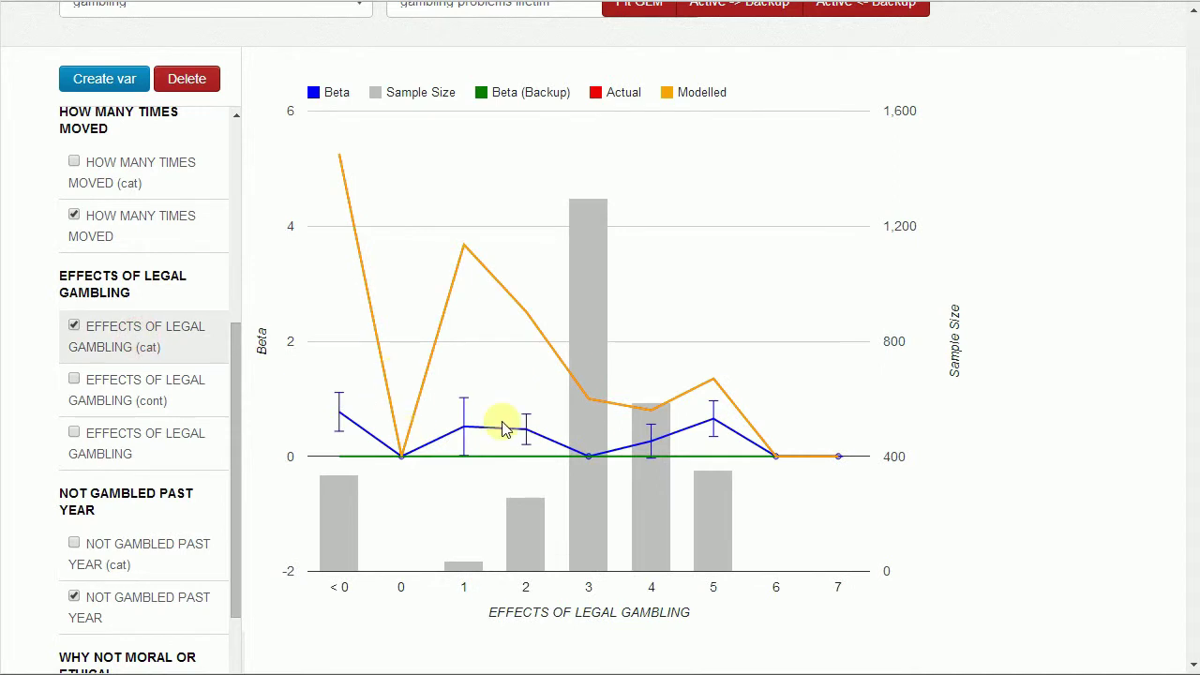
mouse_move(502, 430)
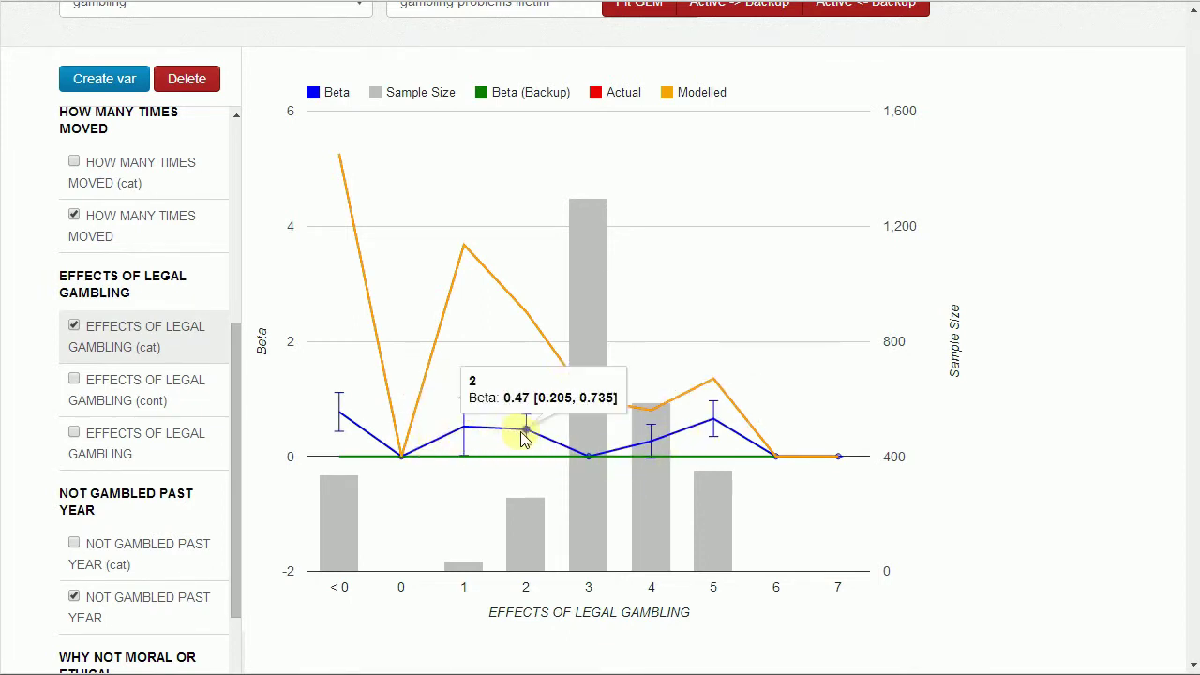
mouse_move(589, 459)
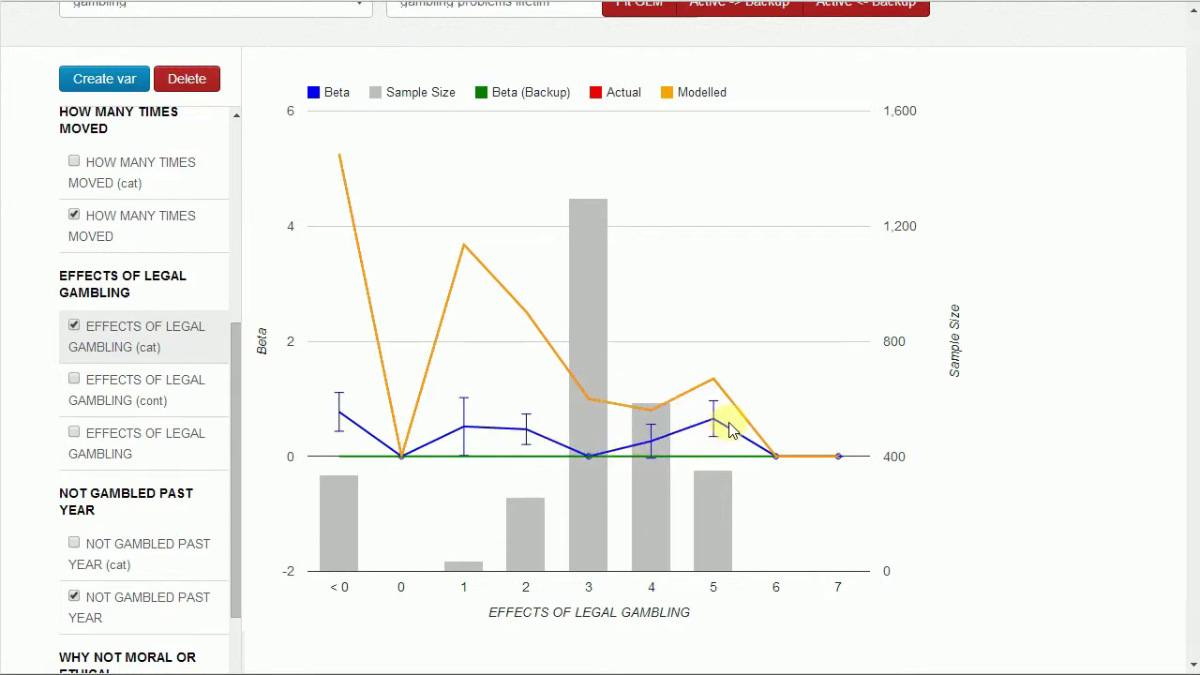
mouse_move(655, 461)
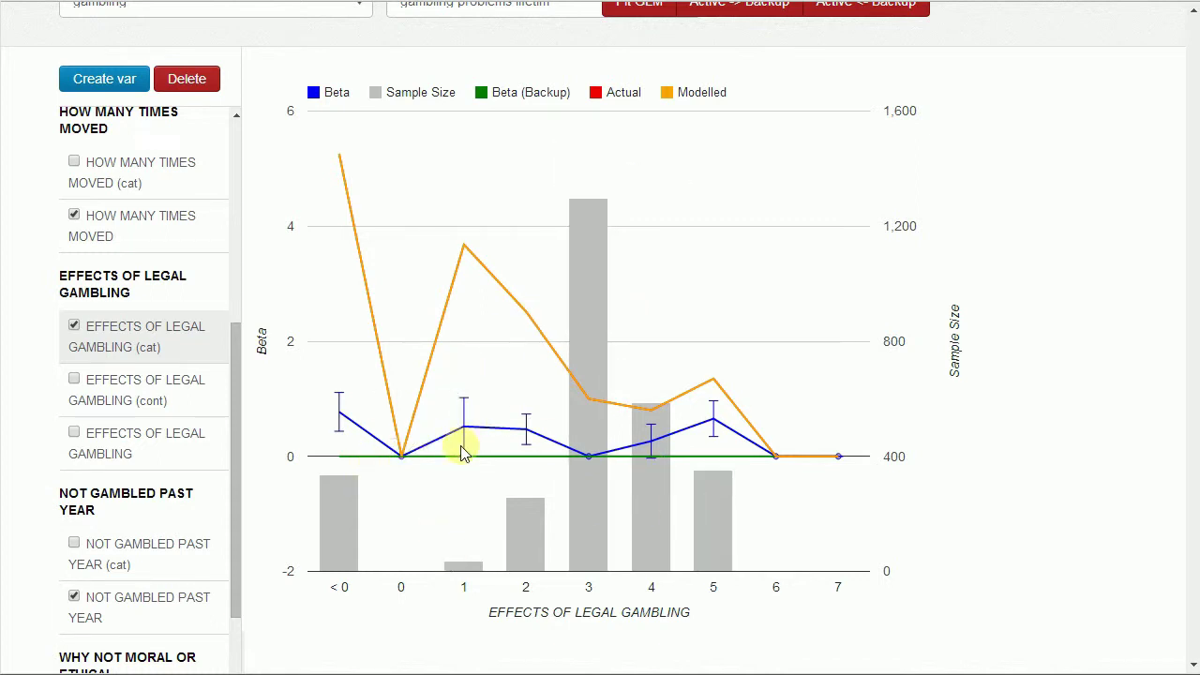
mouse_move(460, 452)
mouse_move(737, 530)
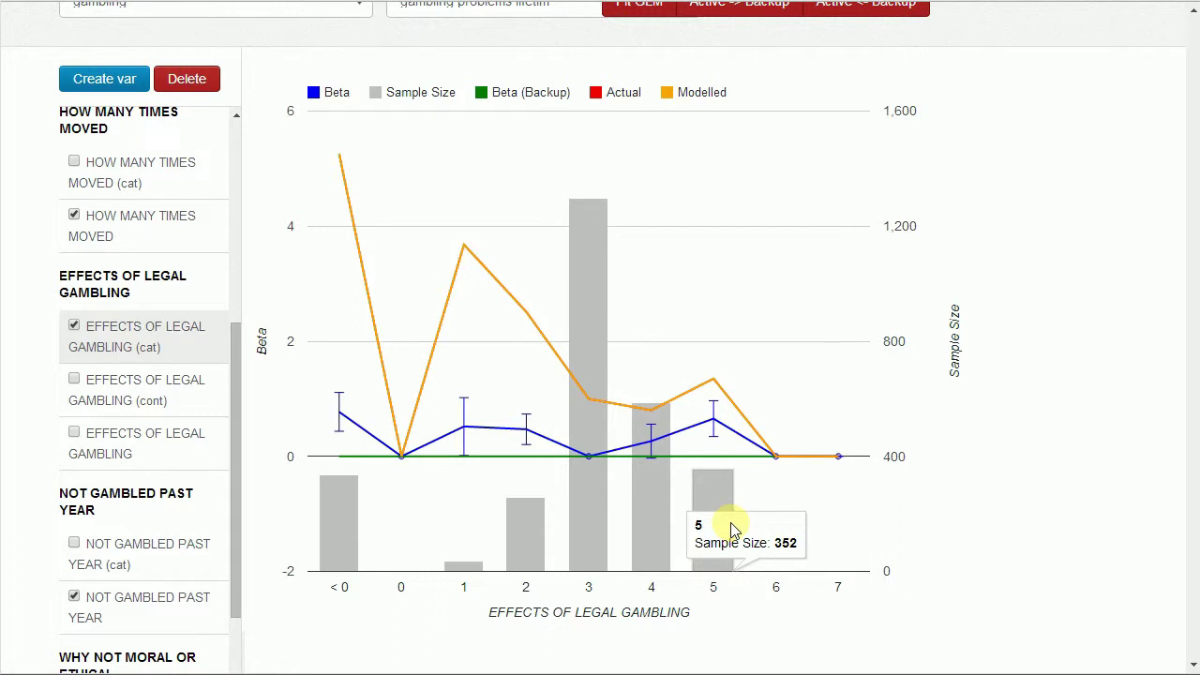
mouse_move(641, 497)
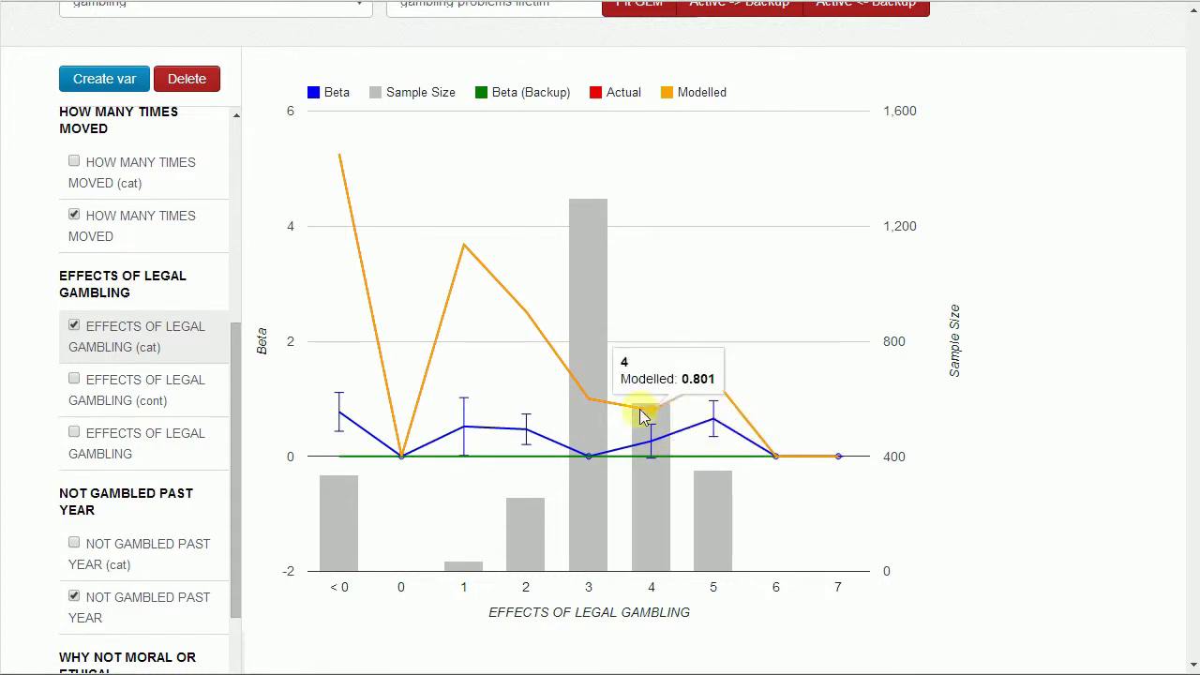
mouse_move(639, 415)
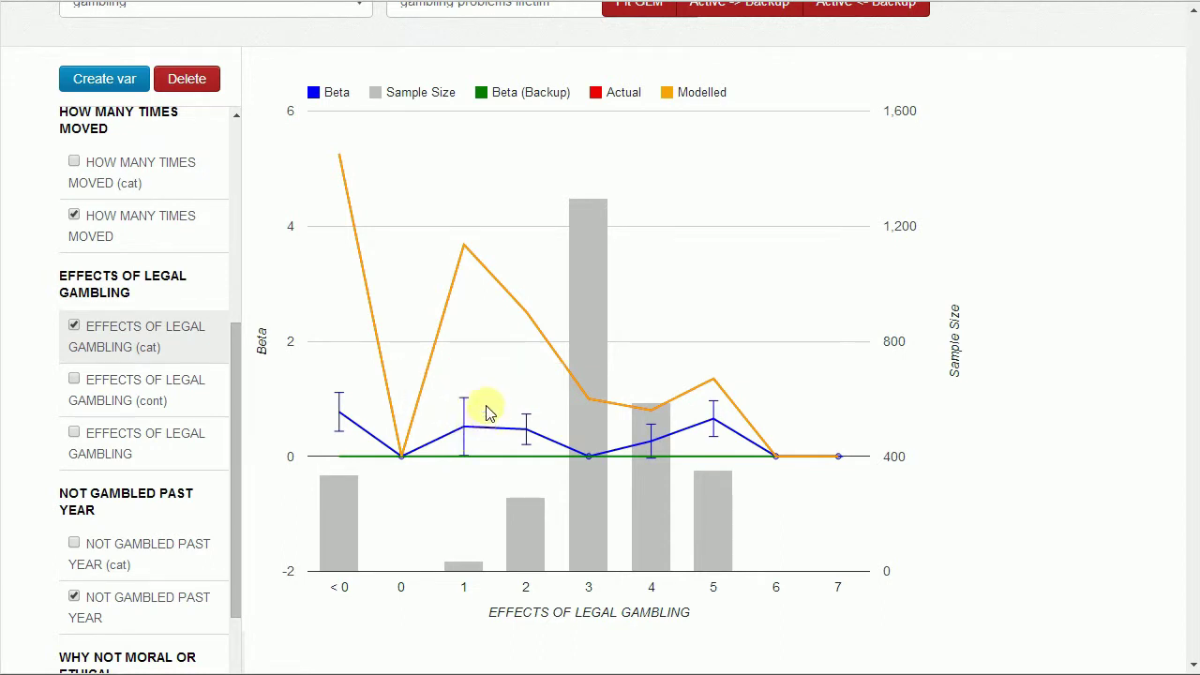
mouse_move(694, 429)
mouse_move(638, 457)
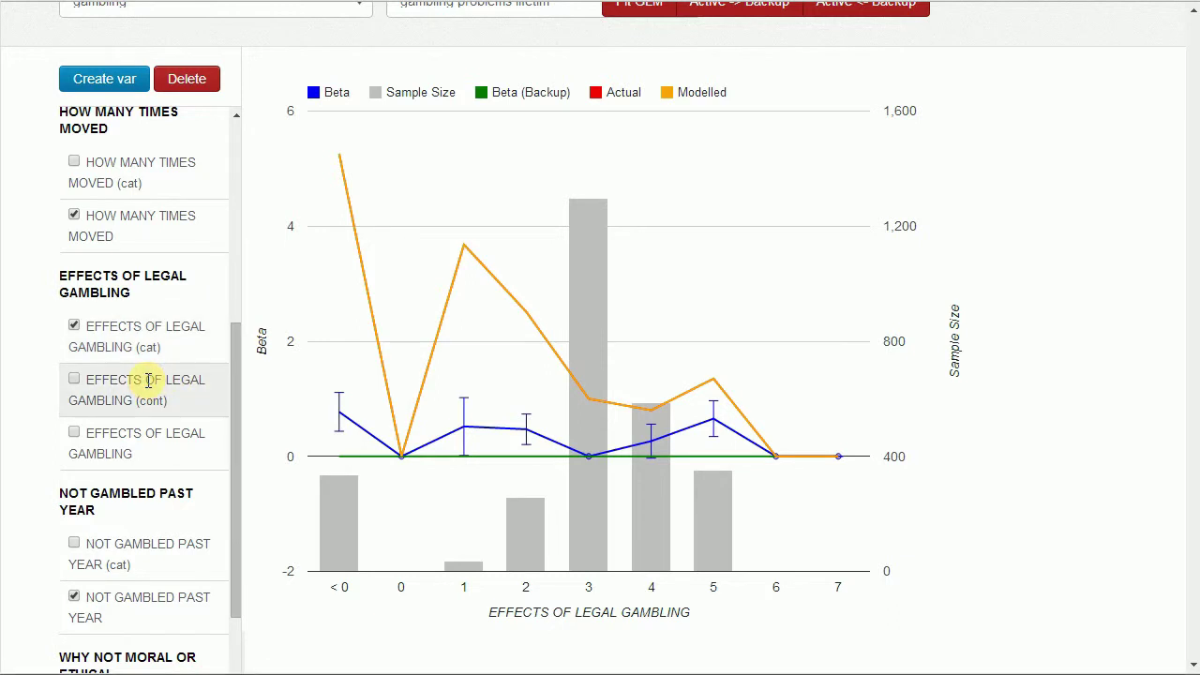
Create a continuous EFFECTS OF LEGAL GAMBLING variable with a Quadratic shape from Min to Max, prefixing its name with "parabola".
click(105, 80)
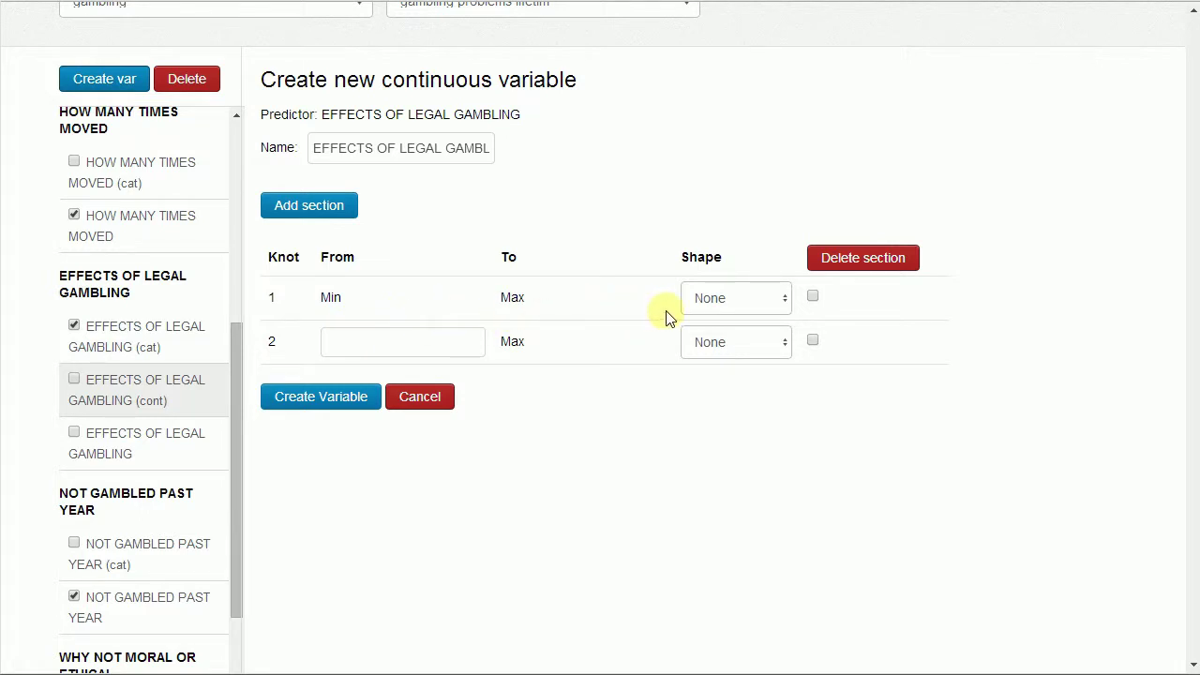
click(762, 299)
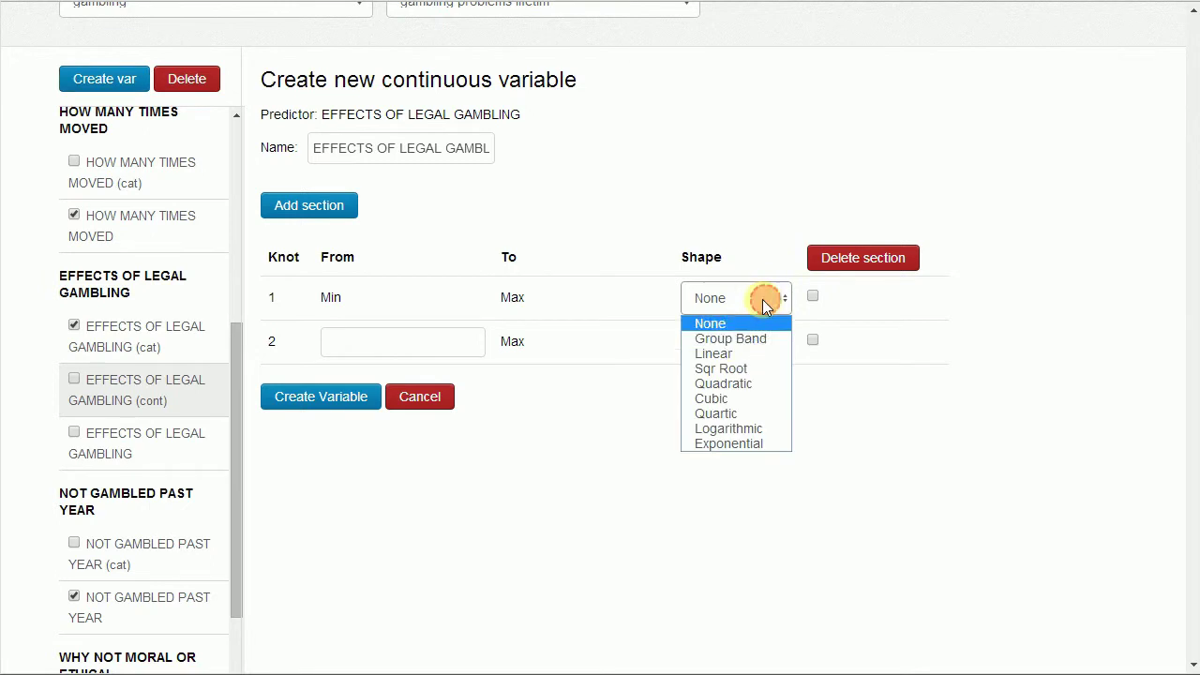
click(745, 381)
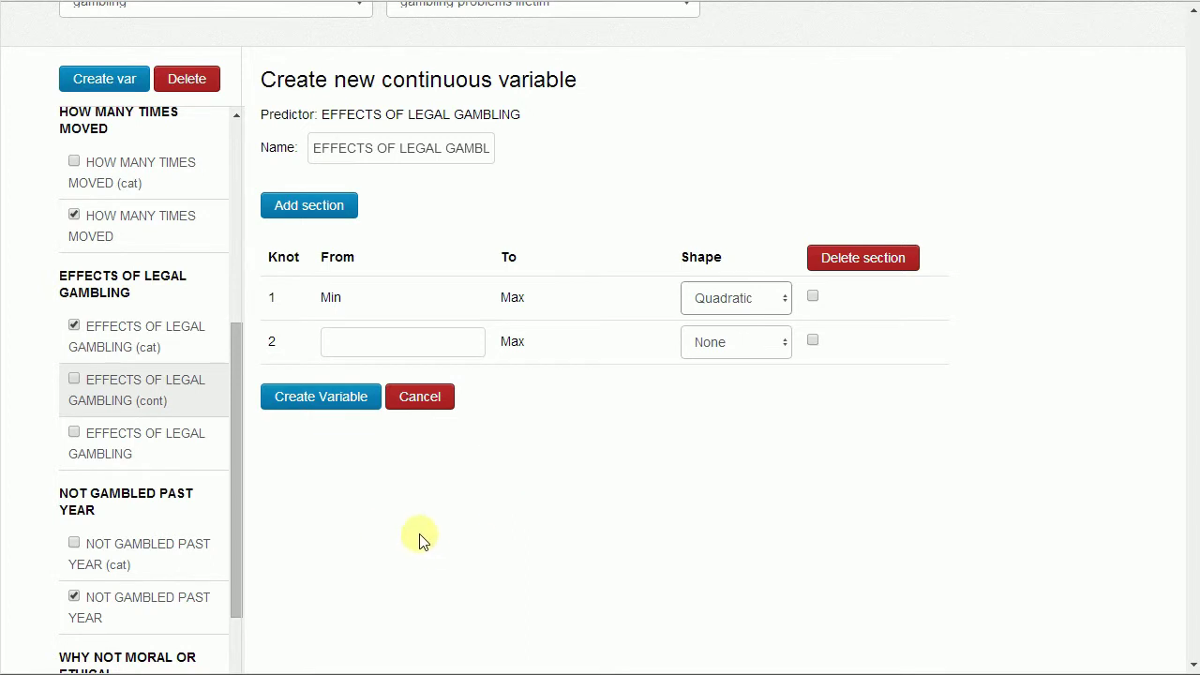
click(315, 148)
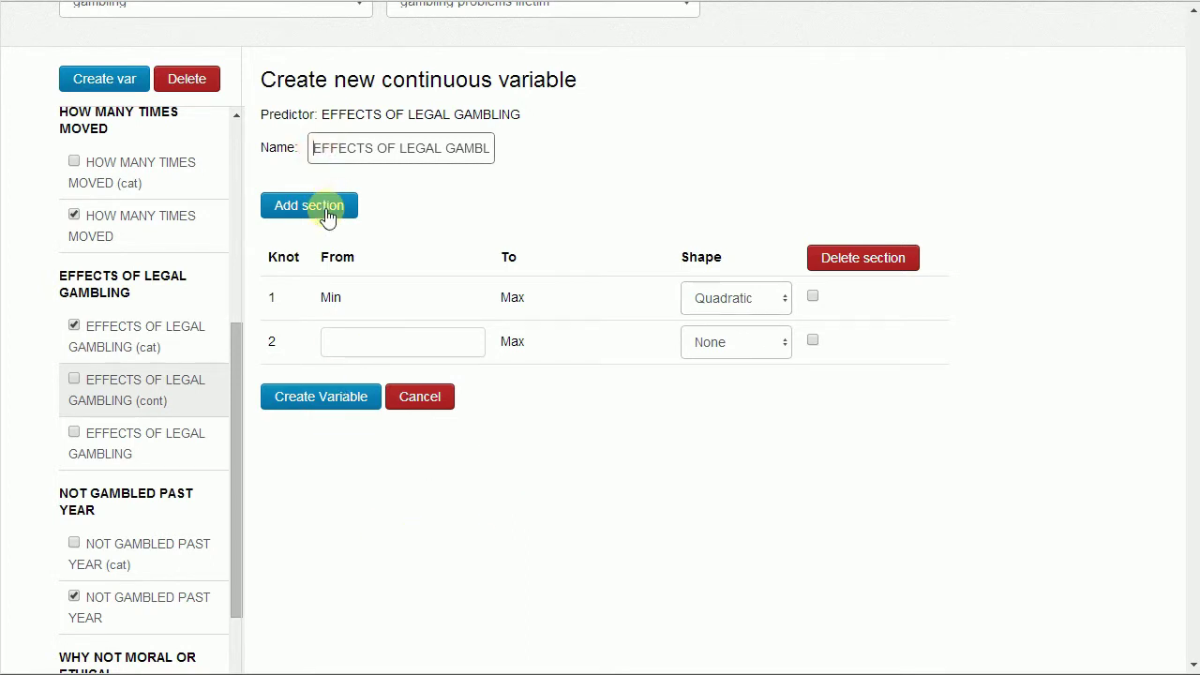
text(parabola)
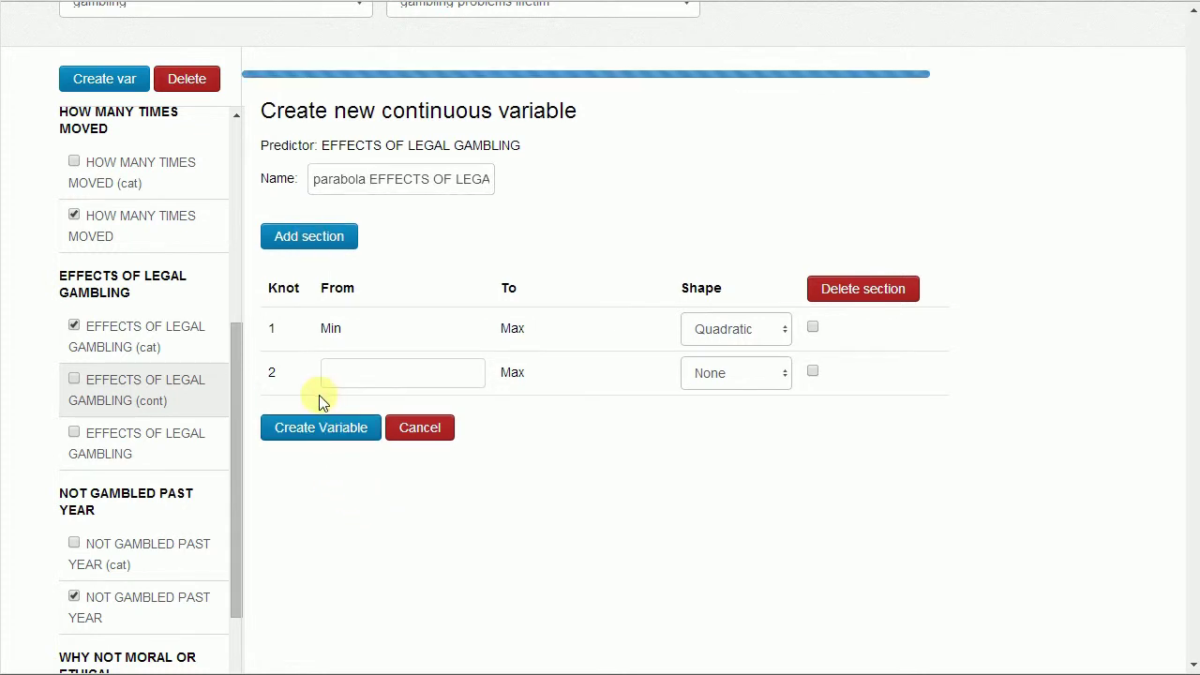
click(328, 430)
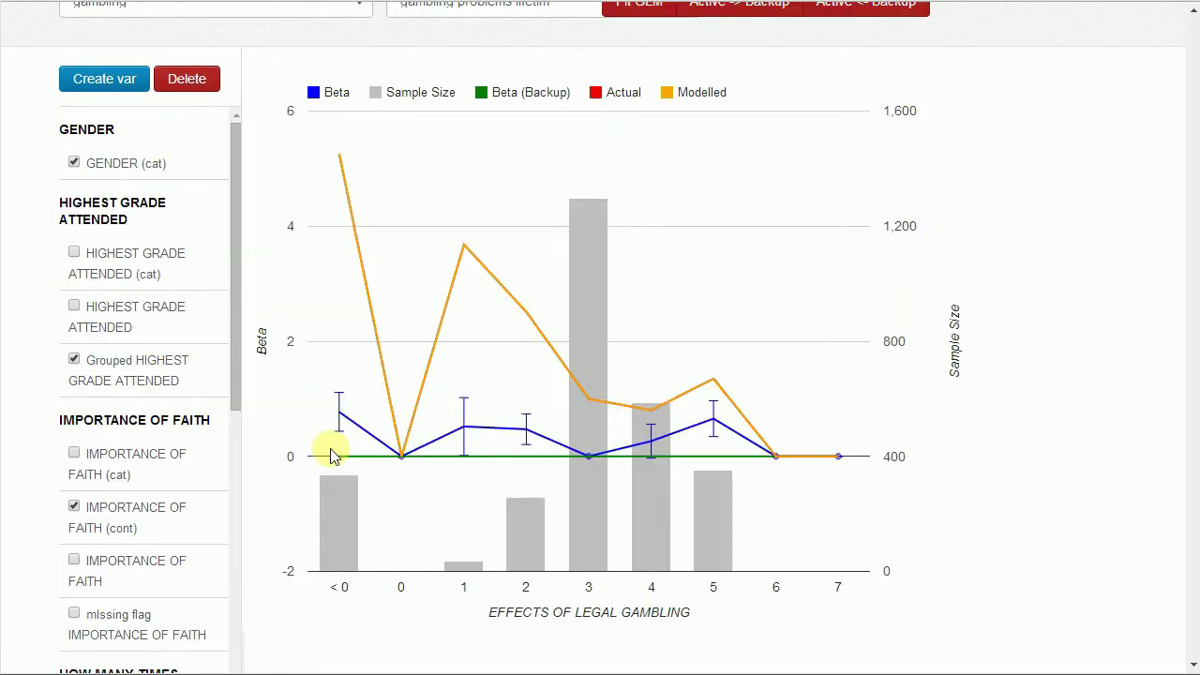
Replace EFFECTS OF LEGAL GAMBLING (cat) with the parabola spline variable in the model and fit the GLM.
scroll(141, 506, down, 4)
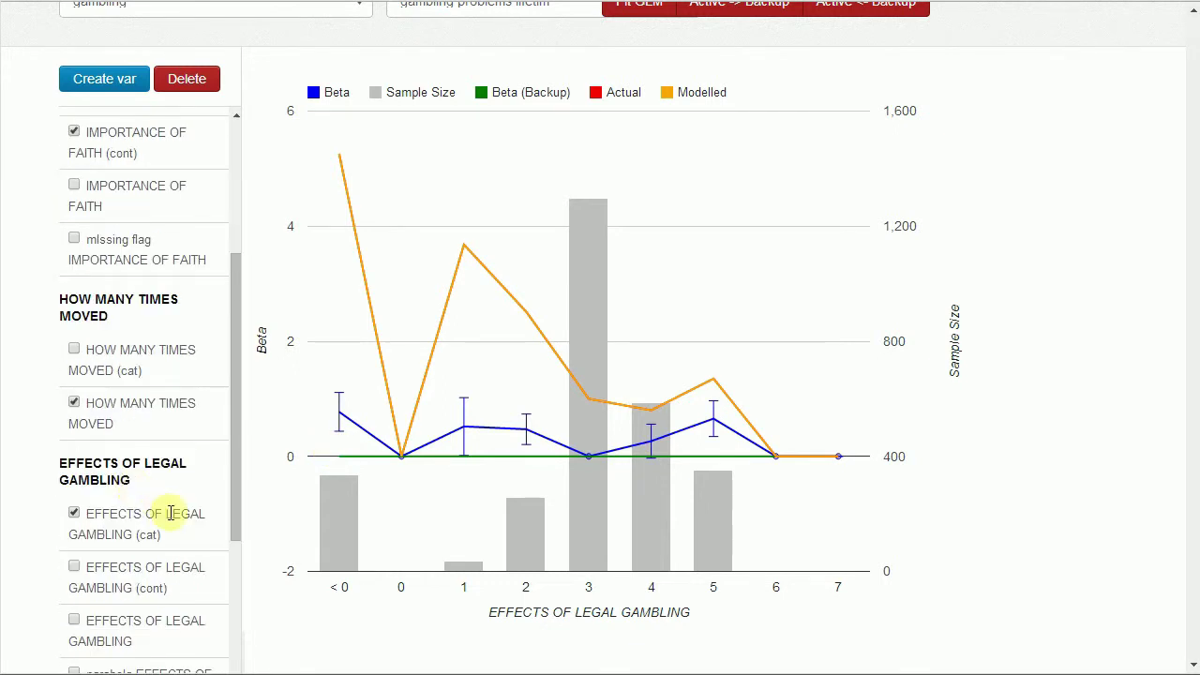
scroll(172, 513, down, 1)
click(153, 583)
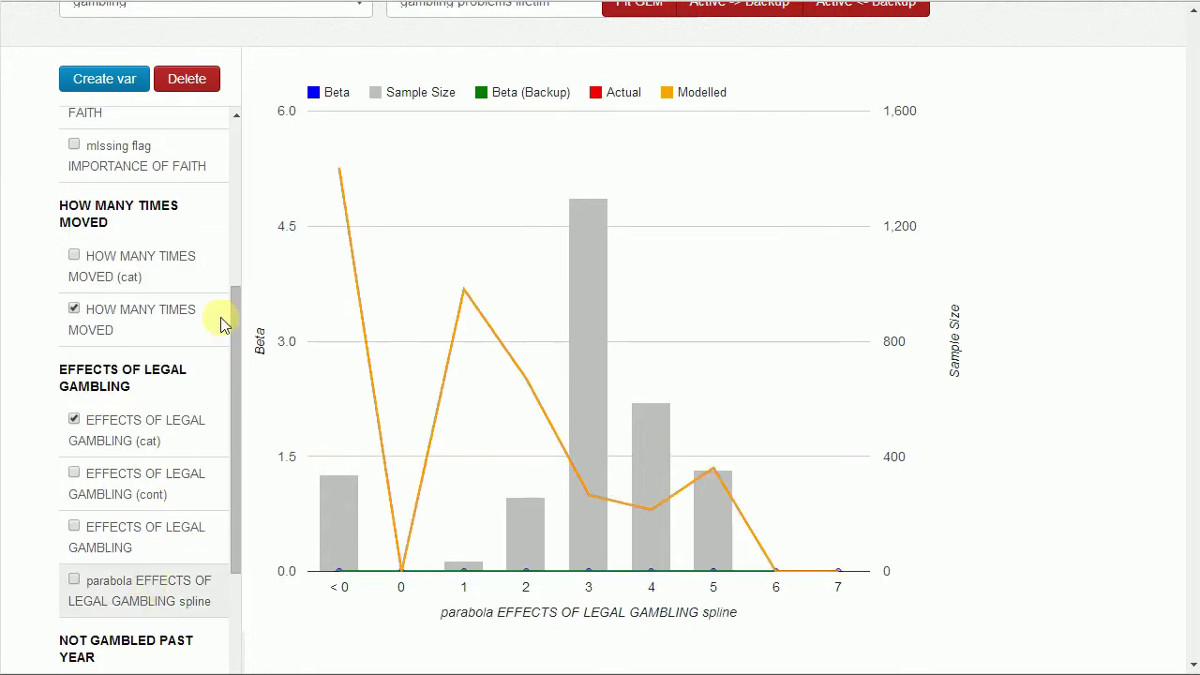
click(74, 580)
click(74, 419)
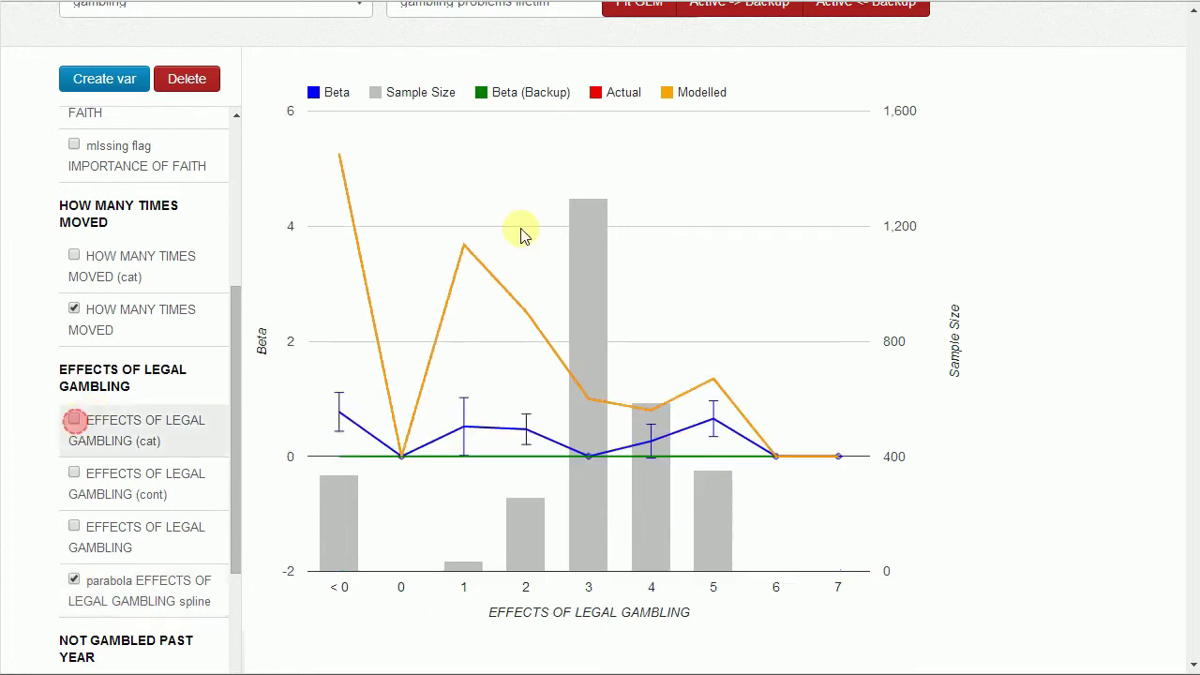
click(641, 7)
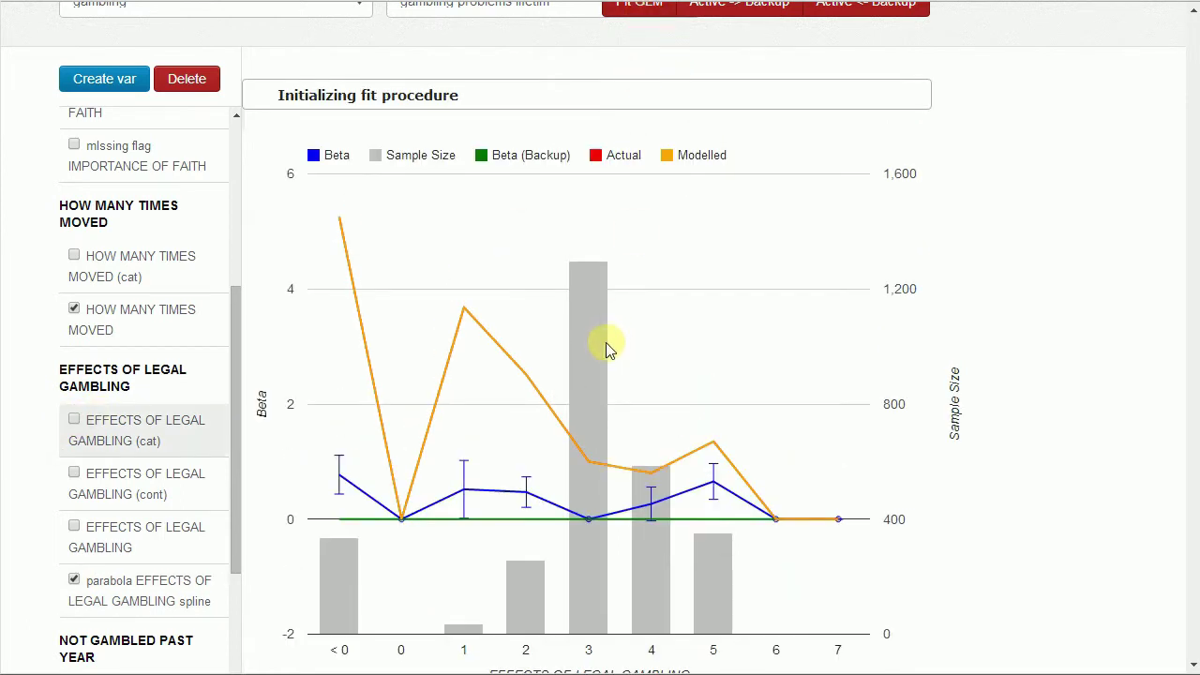
mouse_move(602, 351)
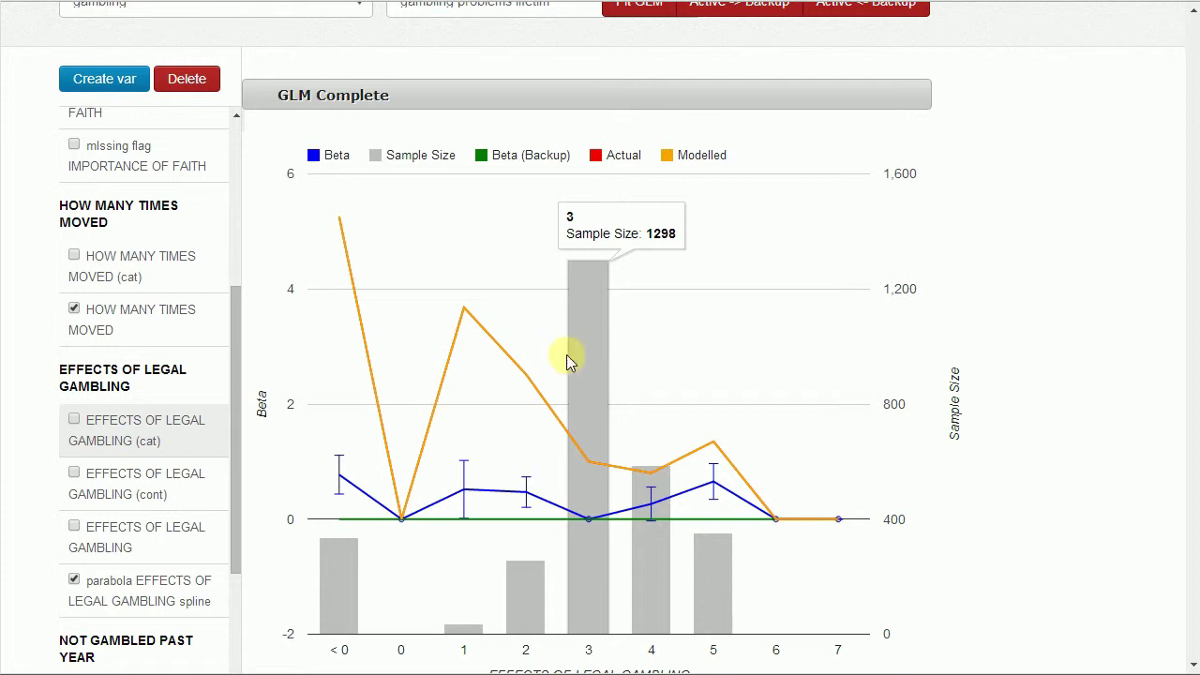
Rerun the GLM fit with the parabola spline variable included and dismiss the completion notice.
scroll(568, 354, up, 3)
scroll(609, 370, down, 2)
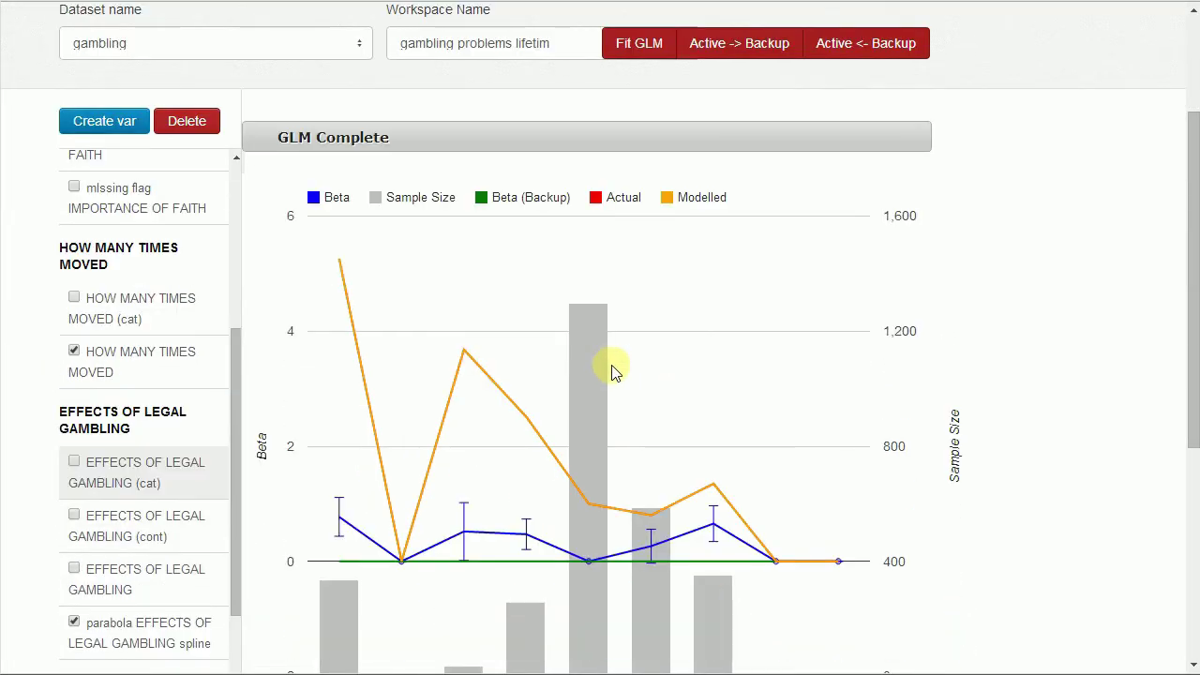
scroll(612, 371, down, 1)
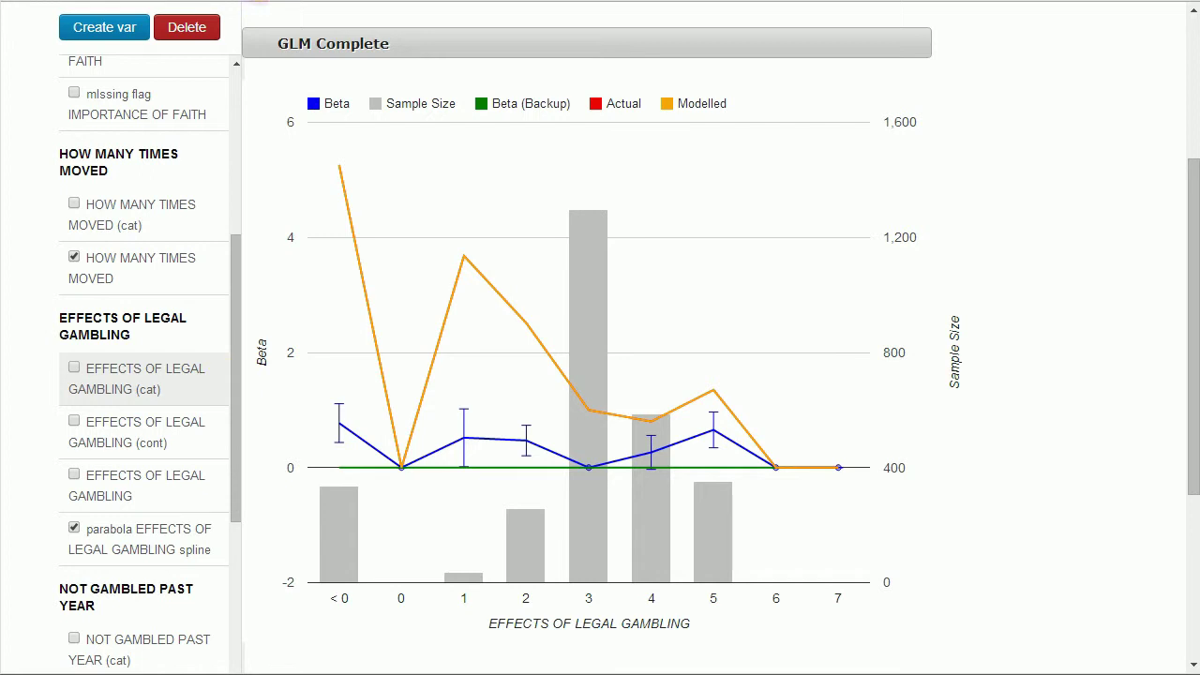
key(Return)
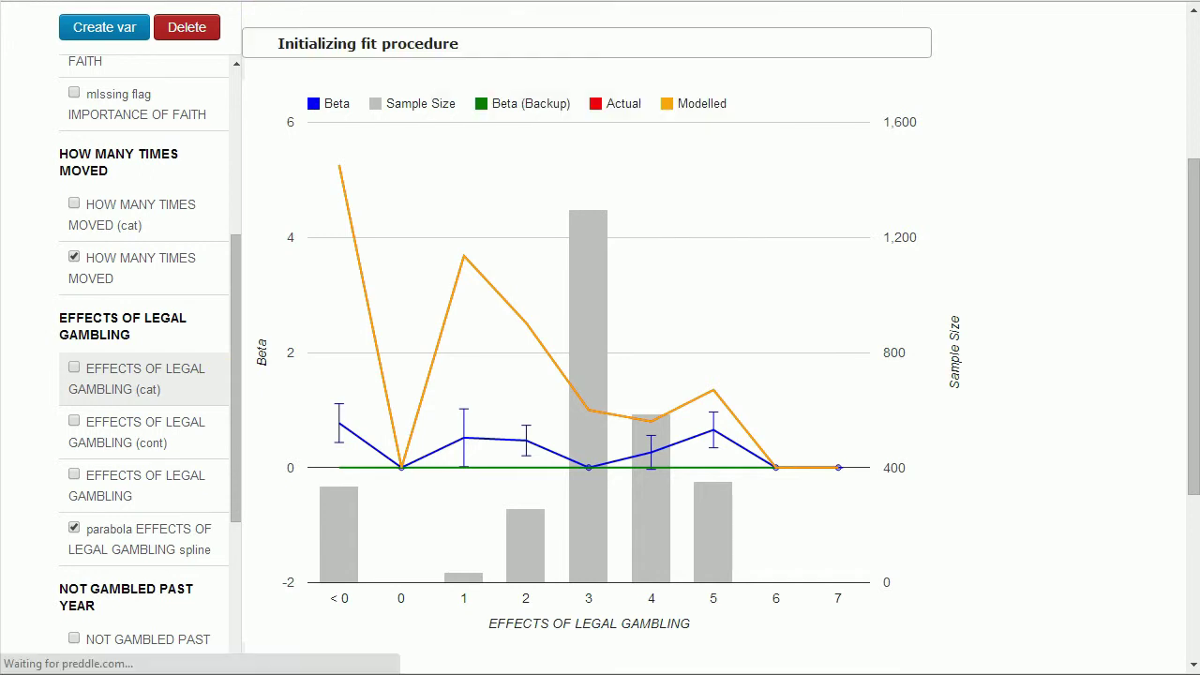
click(855, 58)
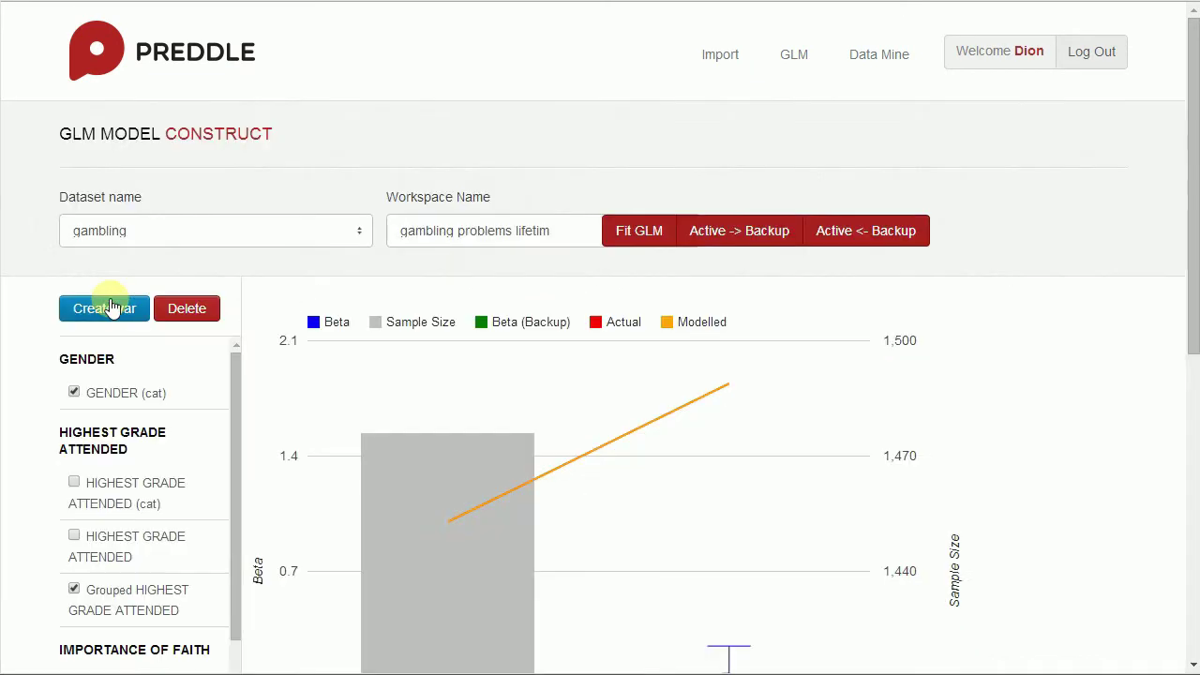
Chart the fitted result of the parabola EFFECTS OF LEGAL GAMBLING spline variable.
scroll(150, 319, down, 15)
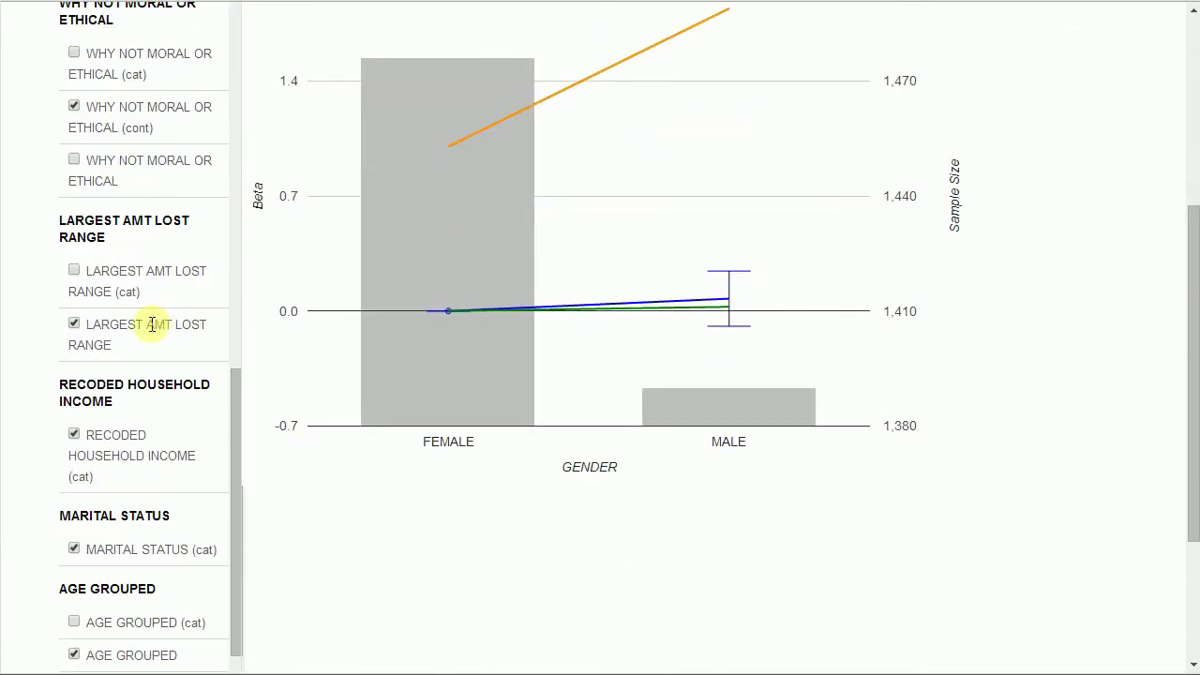
scroll(152, 323, up, 1)
scroll(150, 329, down, 2)
scroll(150, 328, up, 5)
scroll(372, 415, up, 2)
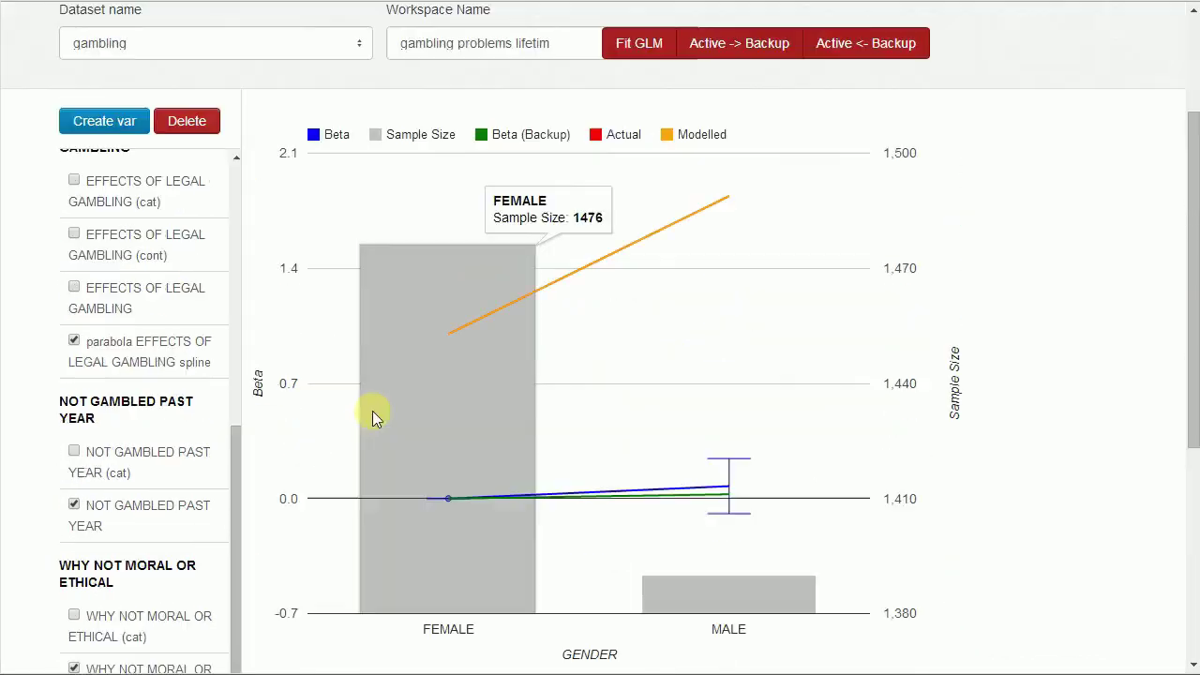
scroll(372, 415, up, 1)
scroll(128, 403, up, 1)
click(126, 527)
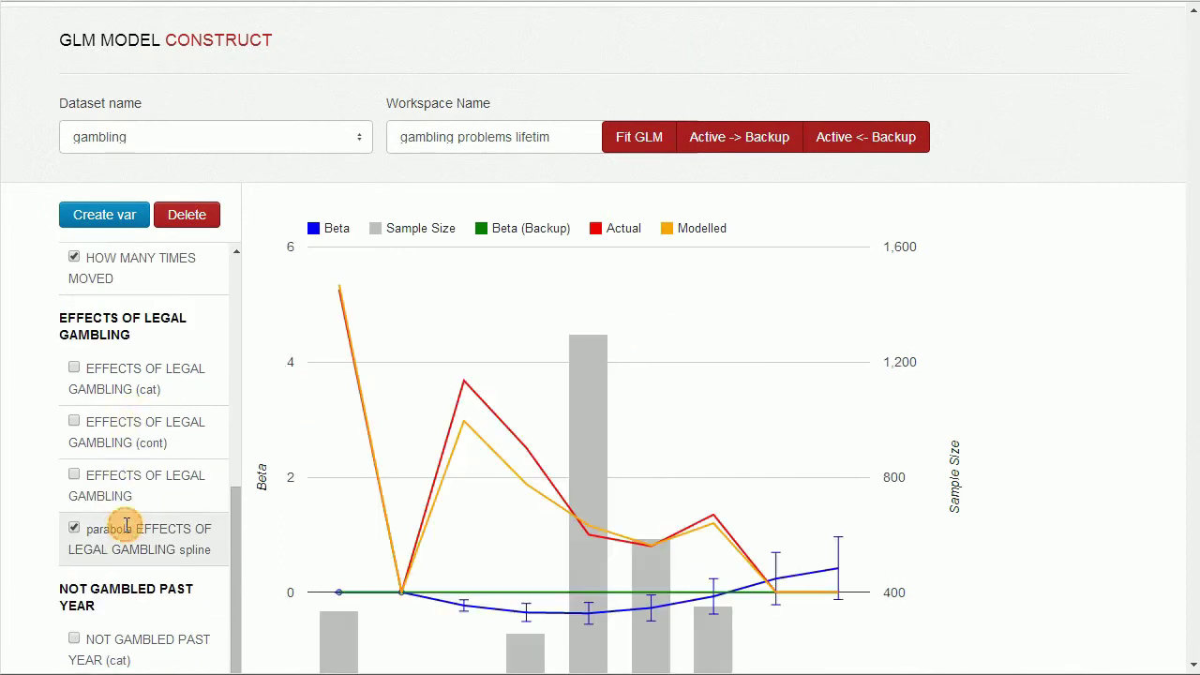
Refit the GLM with the parabola EFFECTS OF LEGAL GAMBLING spline kept in the model and inspect its charted curve.
click(74, 528)
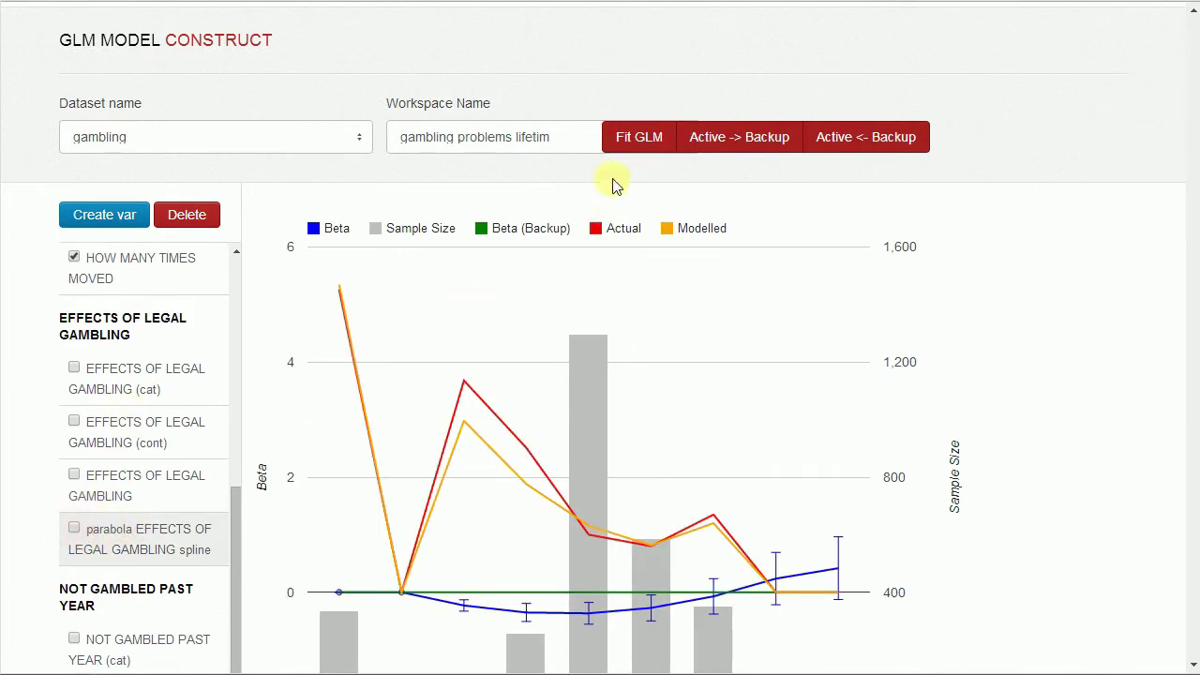
click(74, 527)
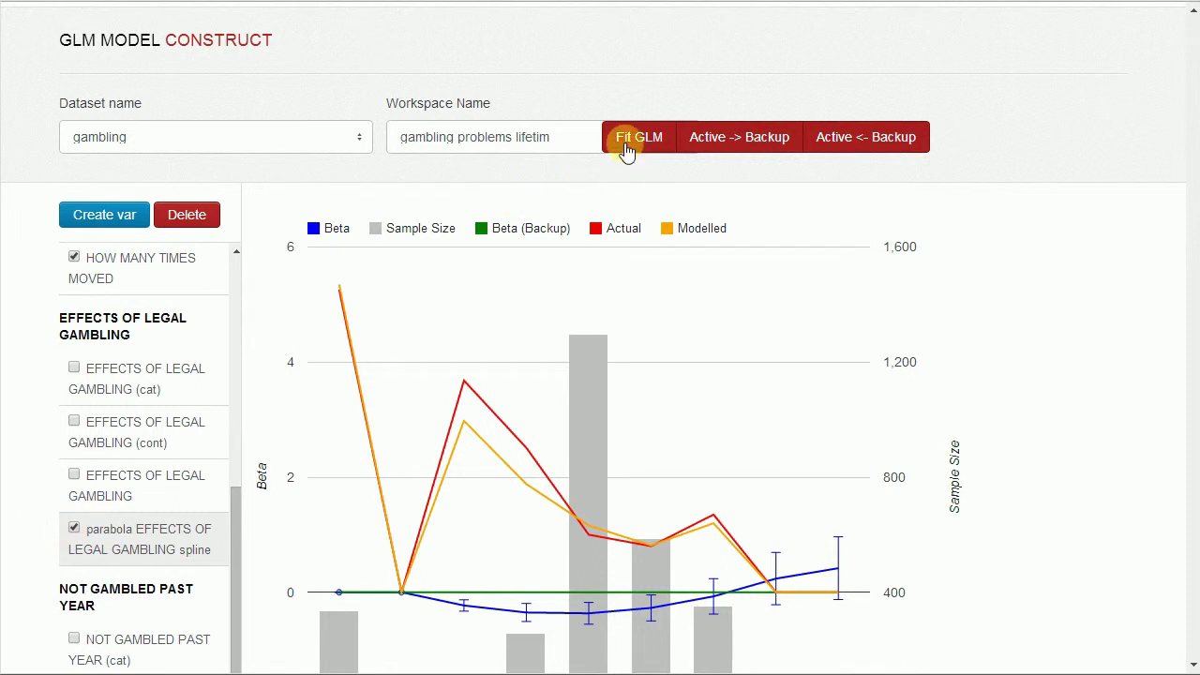
click(627, 150)
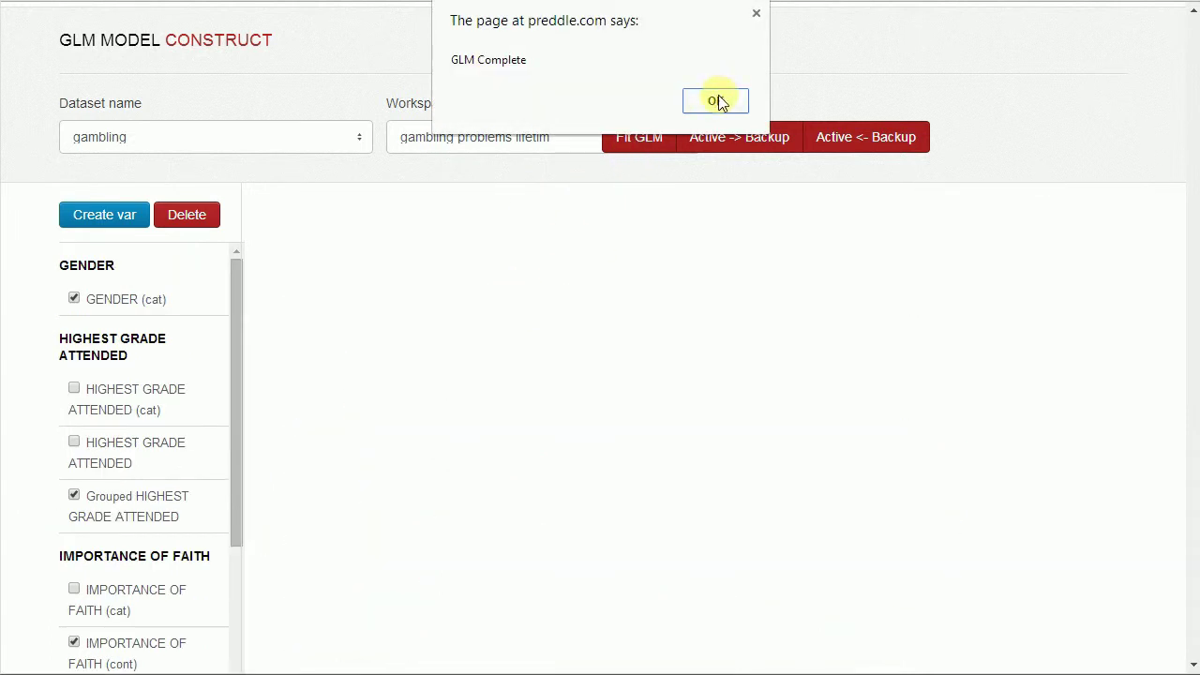
click(717, 101)
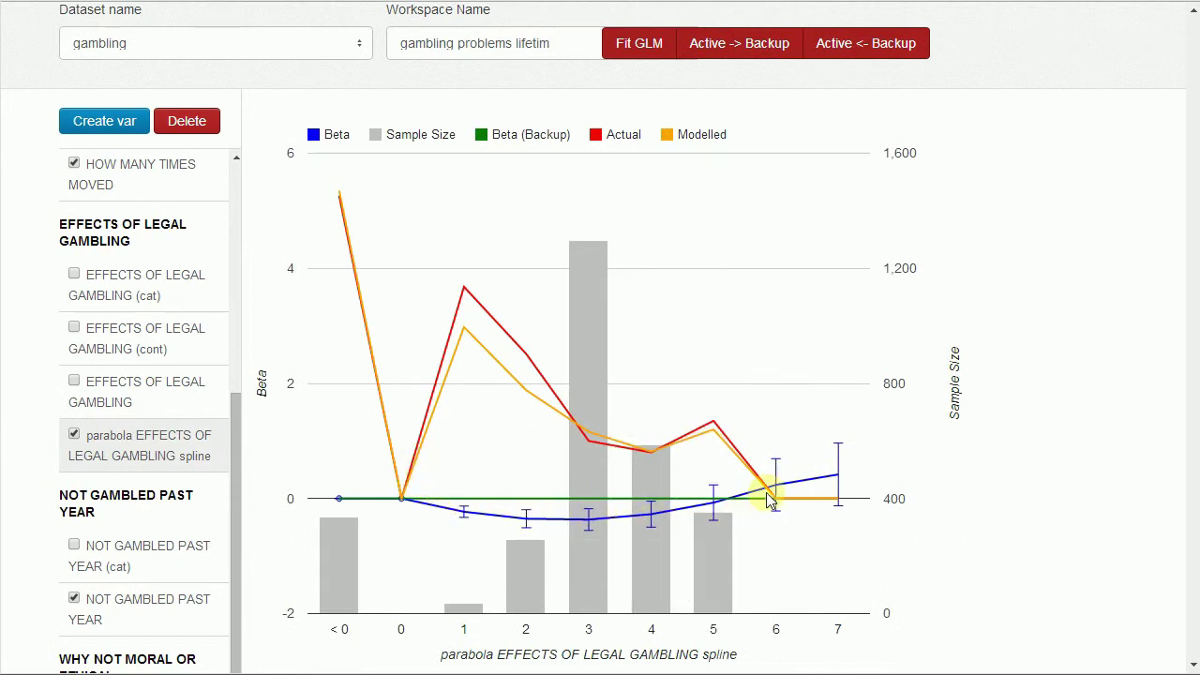
mouse_move(567, 522)
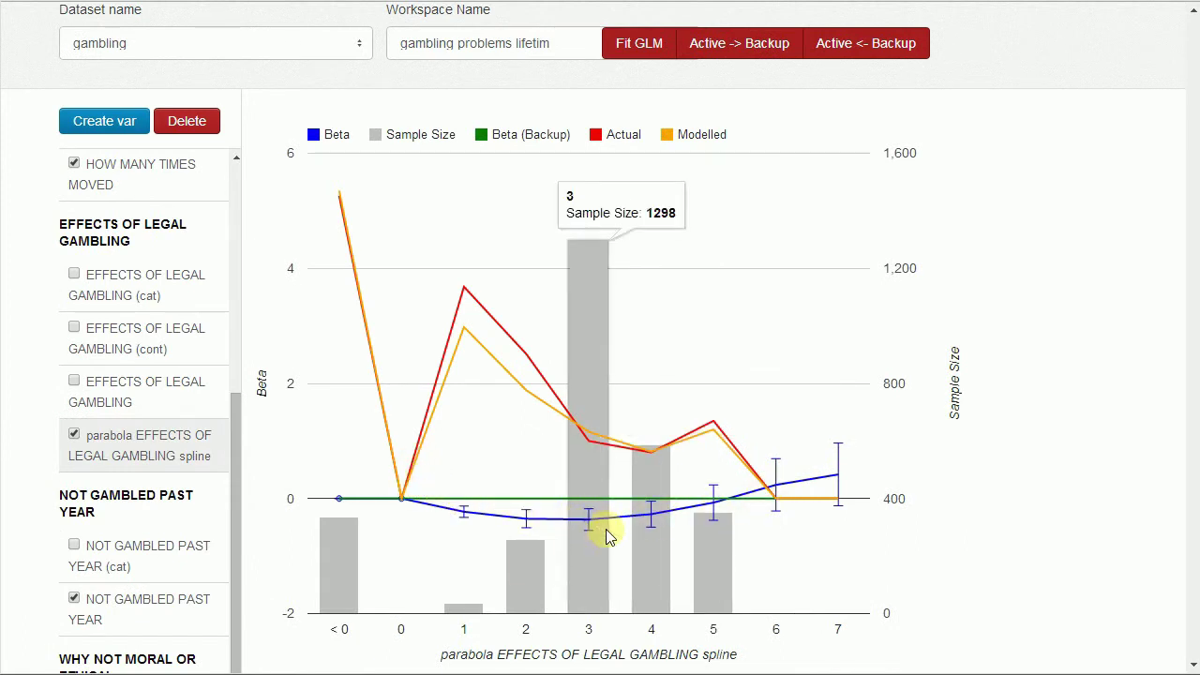
mouse_move(401, 501)
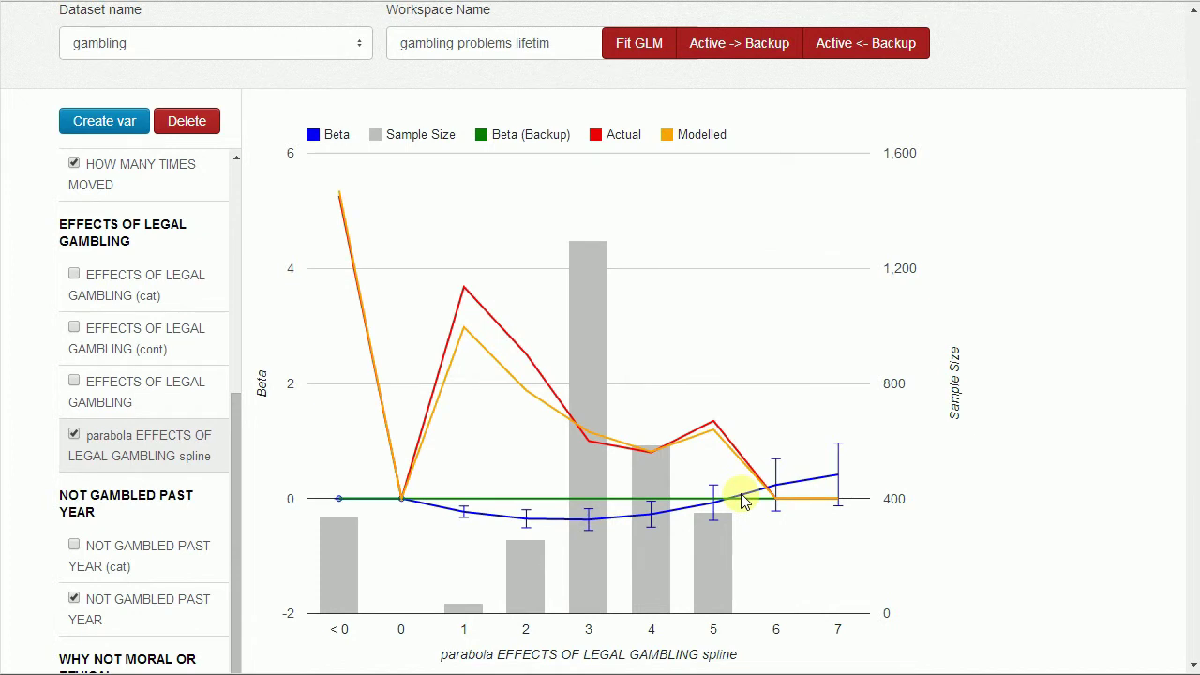
Start a new continuous variable from EFFECTS OF LEGAL GAMBLING (cont) and prefix its name with "linear".
click(109, 341)
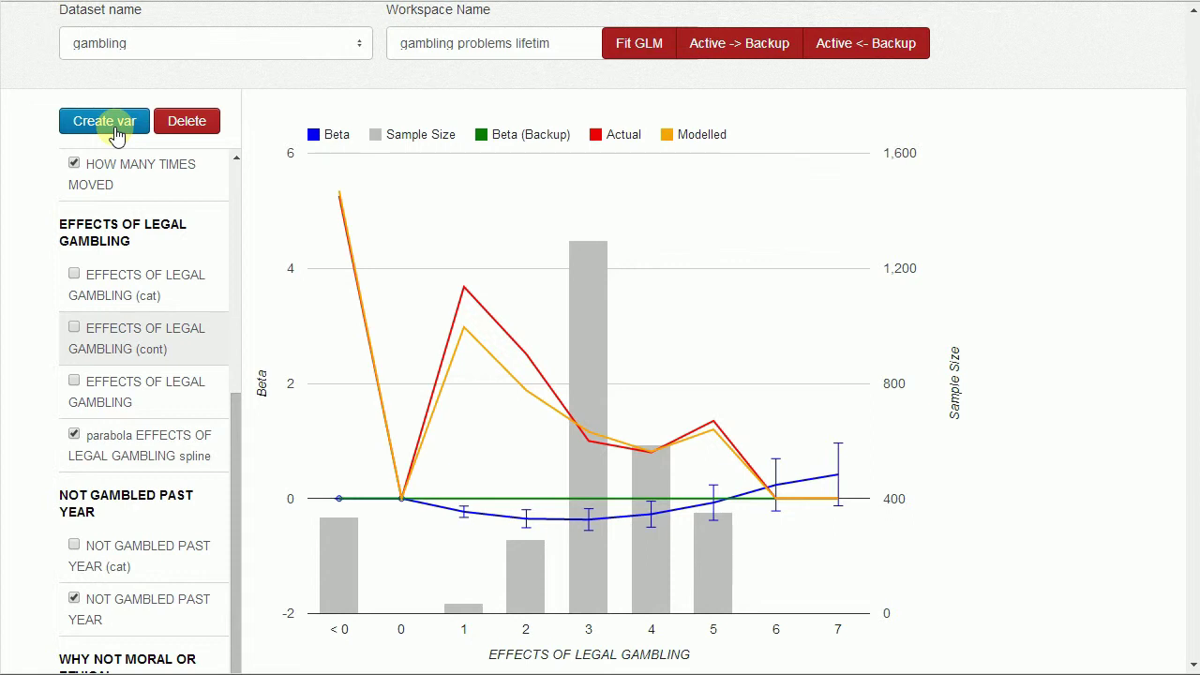
click(116, 136)
click(317, 191)
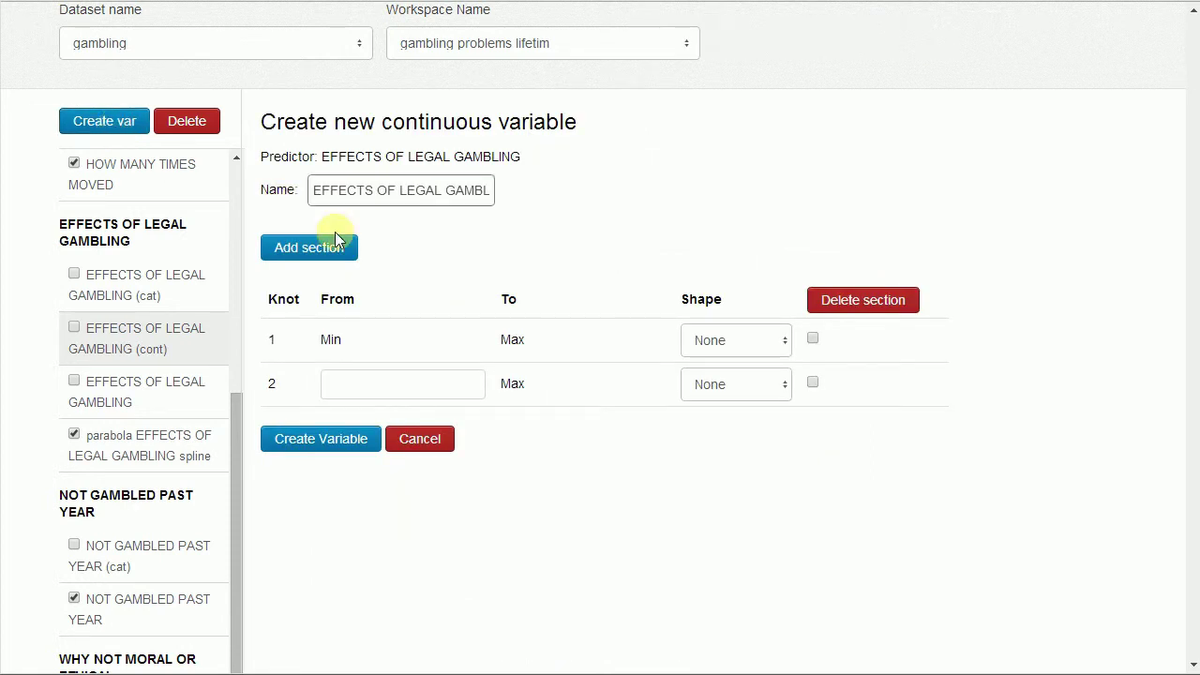
text(linear)
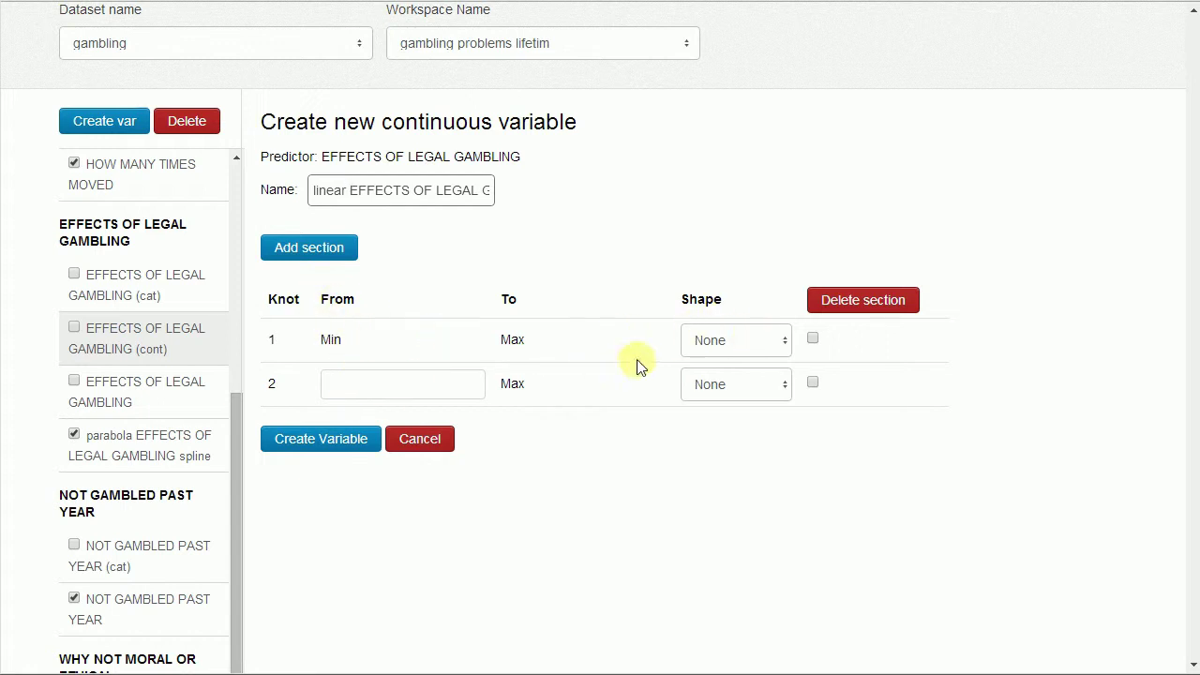
Place the second knot at 3, give the Min to 3 and 3 to Max sections a Linear shape, and create the variable.
click(328, 385)
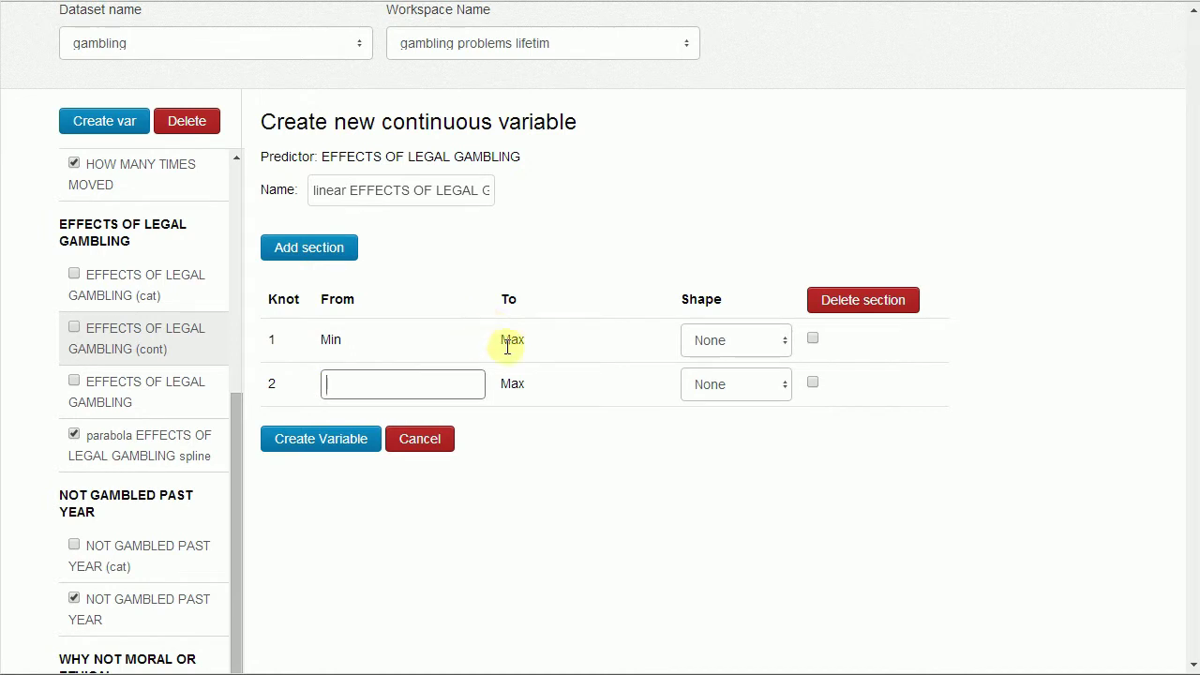
text(3)
click(713, 341)
click(733, 397)
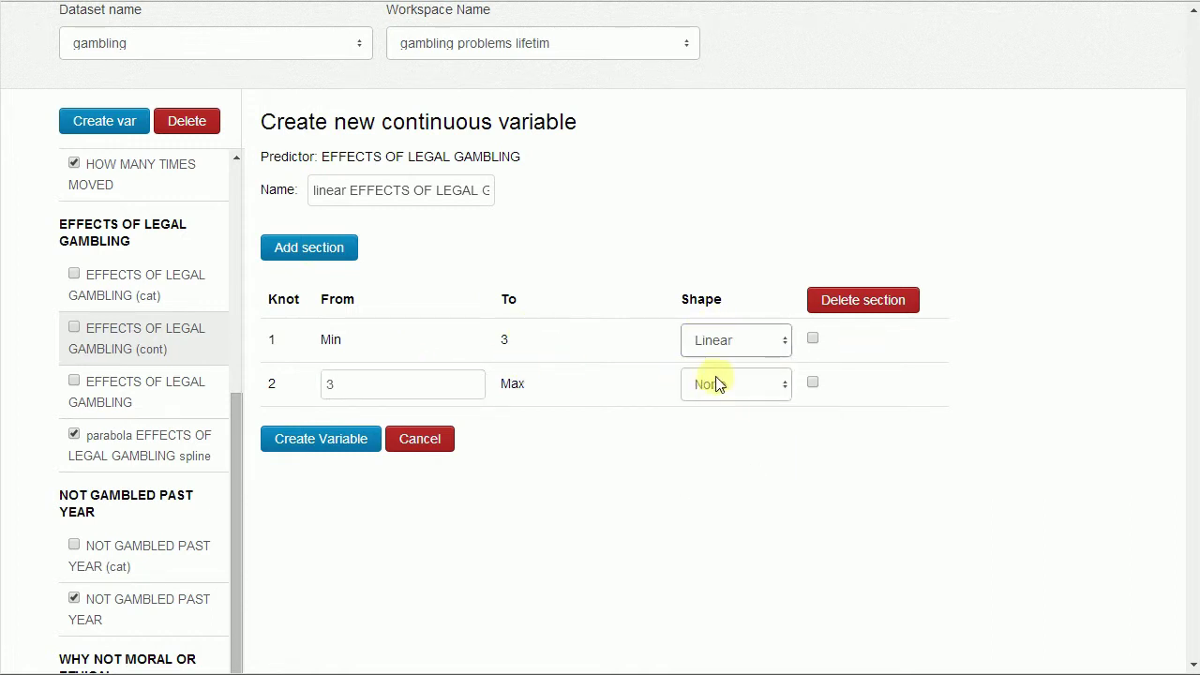
click(718, 382)
click(722, 438)
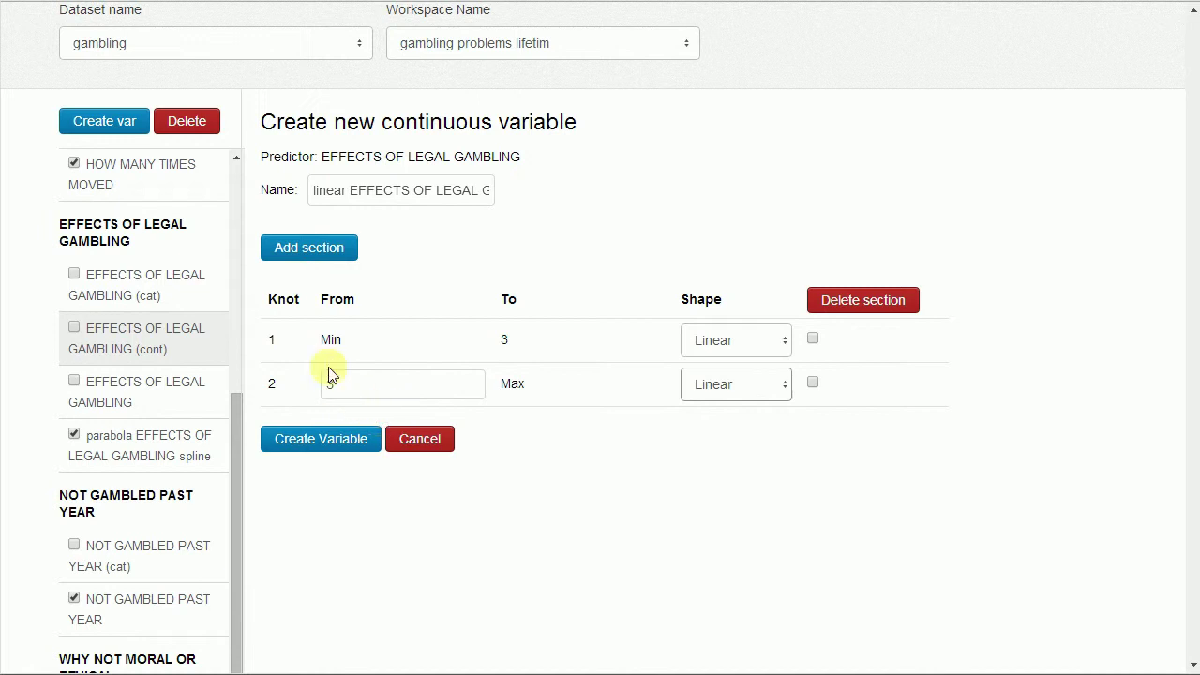
click(392, 448)
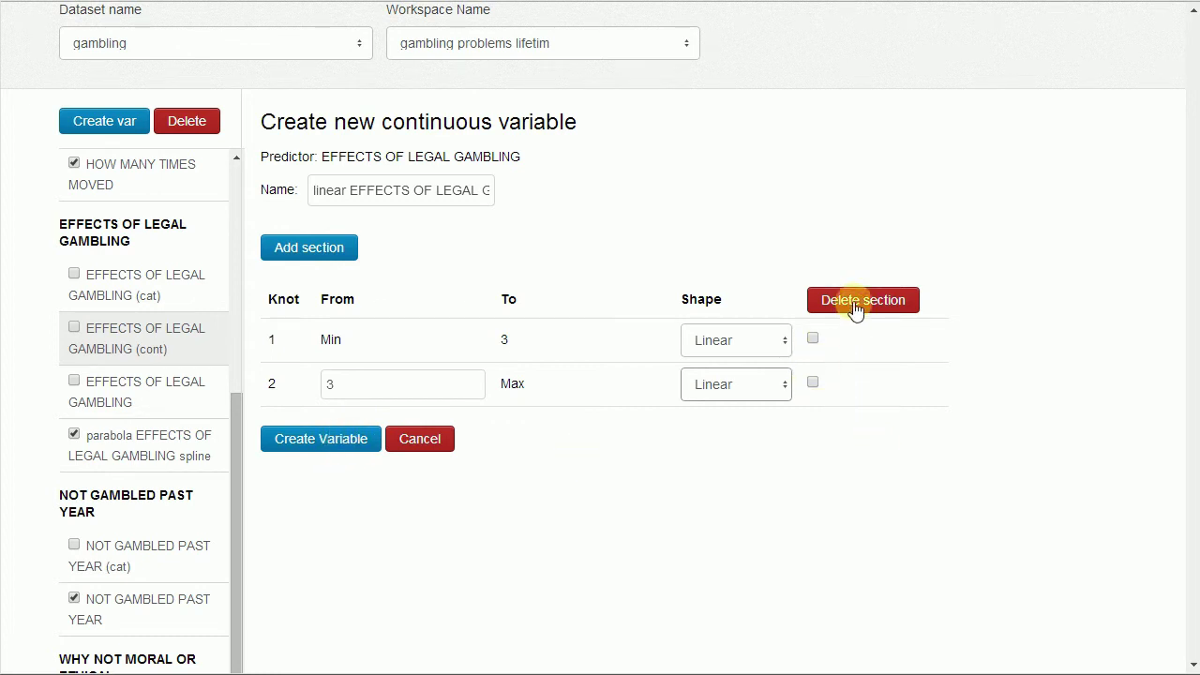
click(315, 452)
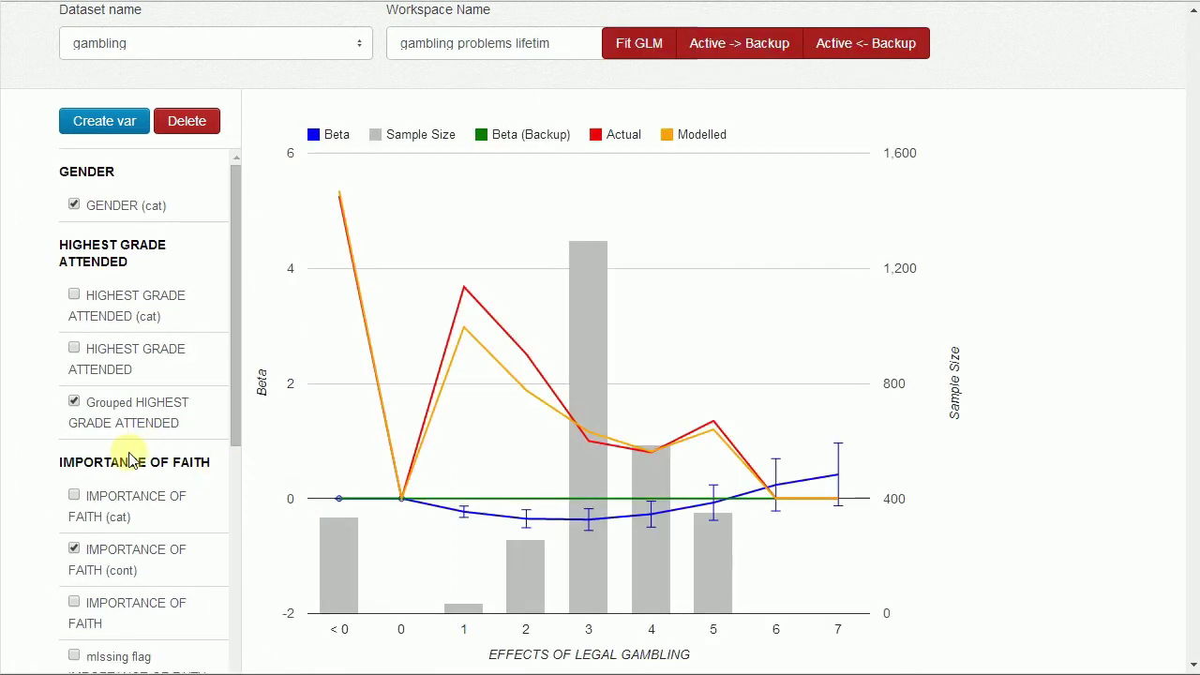
Replace the parabola EFFECTS OF LEGAL GAMBLING spline with the linear spline variable in the model and fit the GLM.
scroll(103, 499, down, 5)
scroll(111, 498, down, 4)
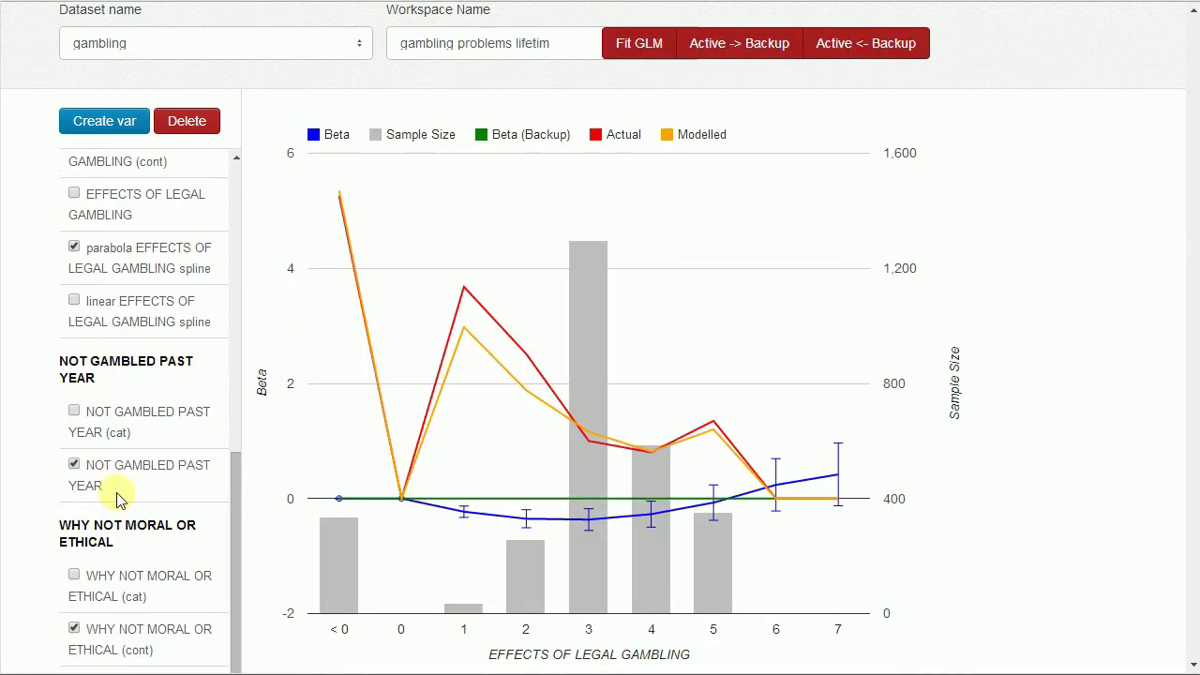
scroll(120, 490, up, 1)
click(71, 394)
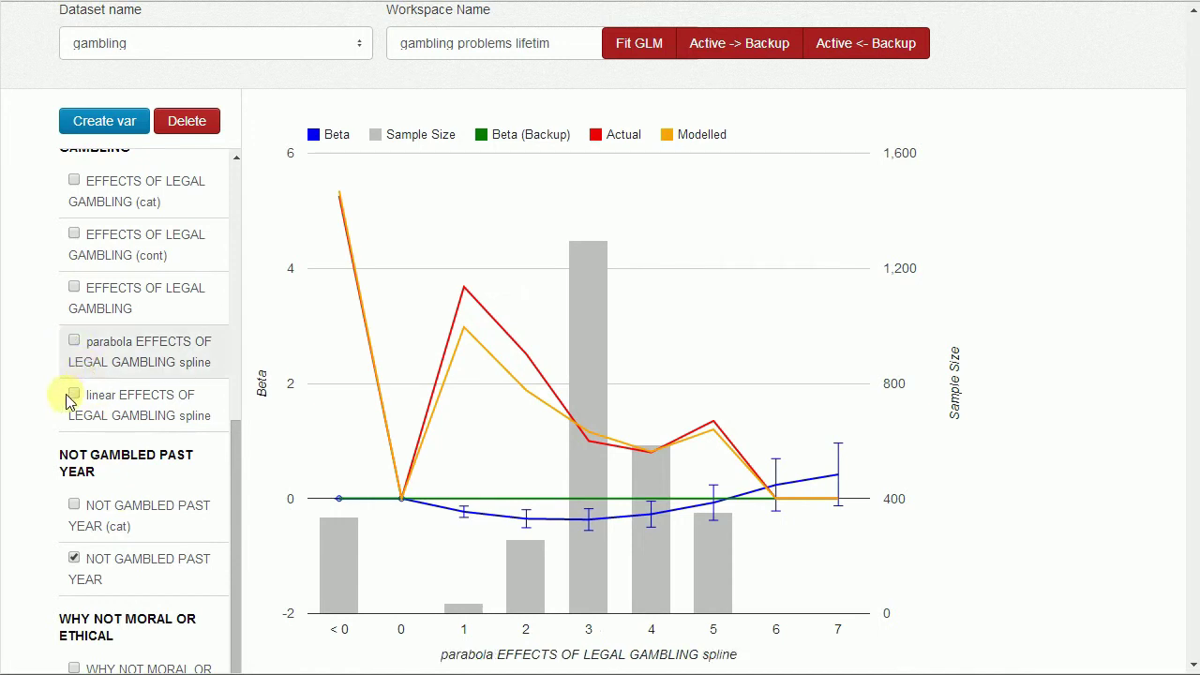
click(632, 45)
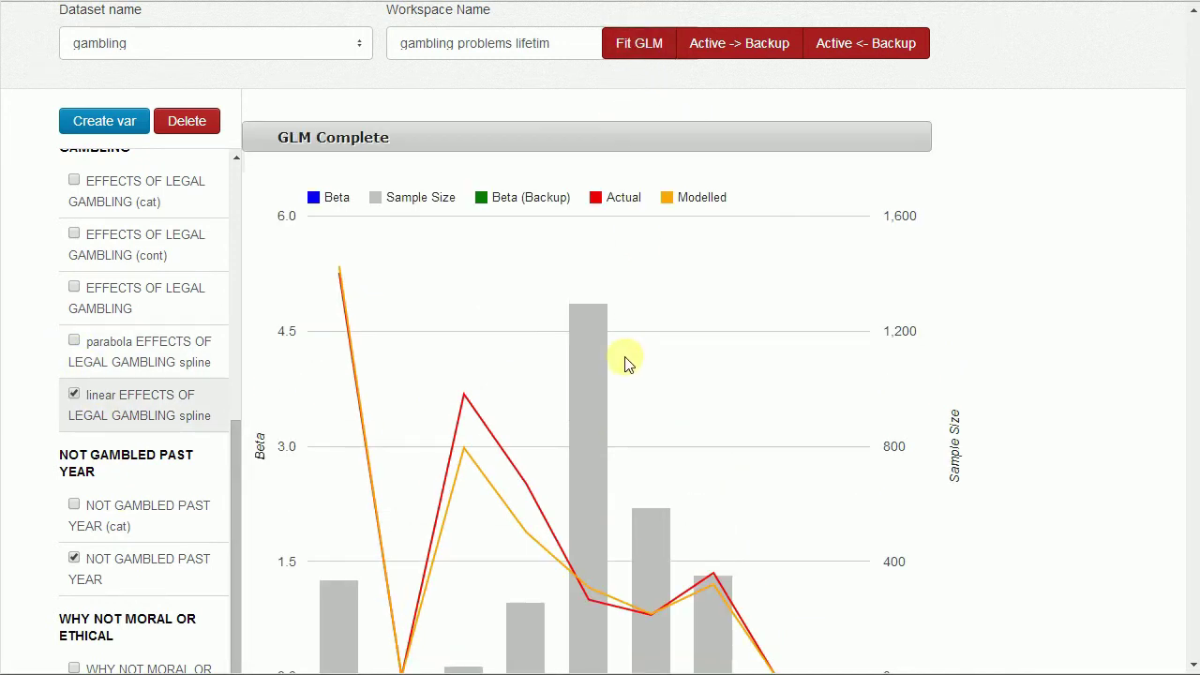
click(726, 97)
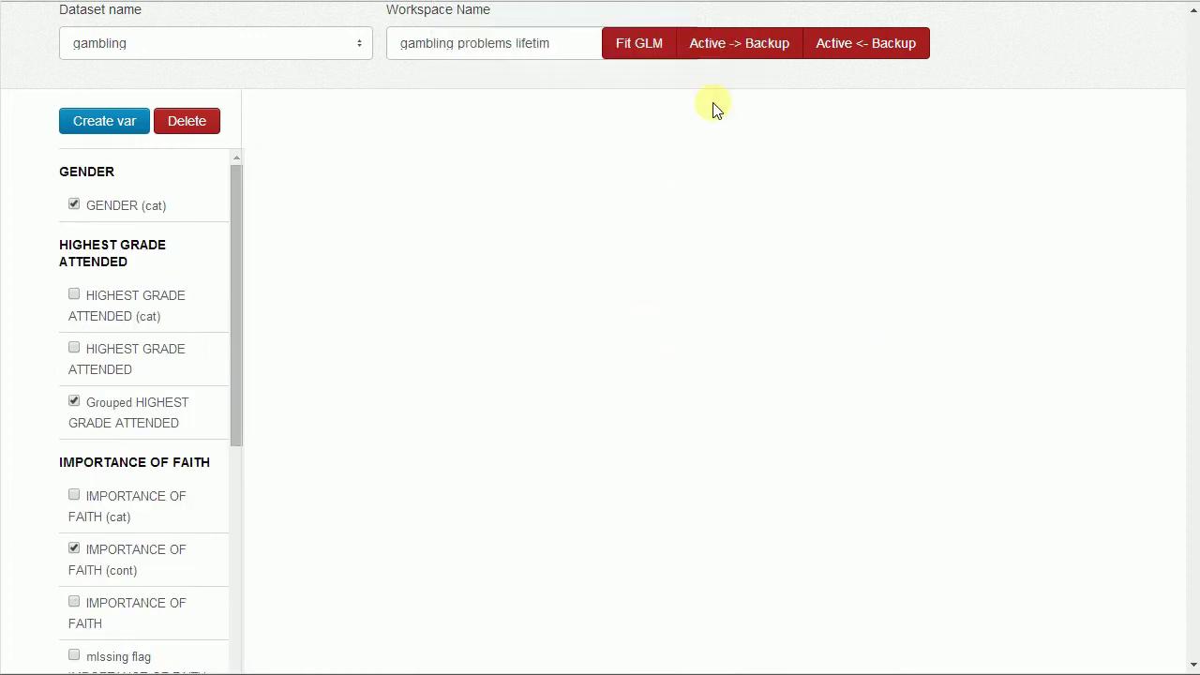
Chart the linear EFFECTS OF LEGAL GAMBLING spline and examine its beta and actual values at levels 0 to 3.
scroll(188, 450, down, 5)
scroll(84, 375, down, 2)
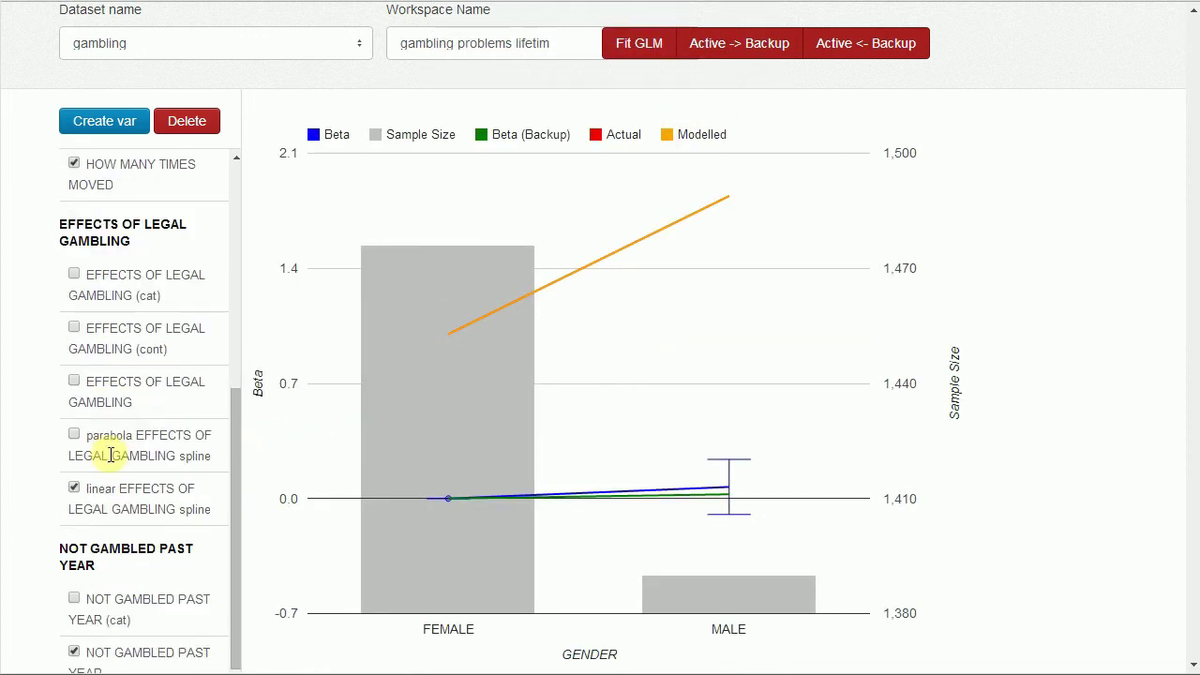
click(100, 488)
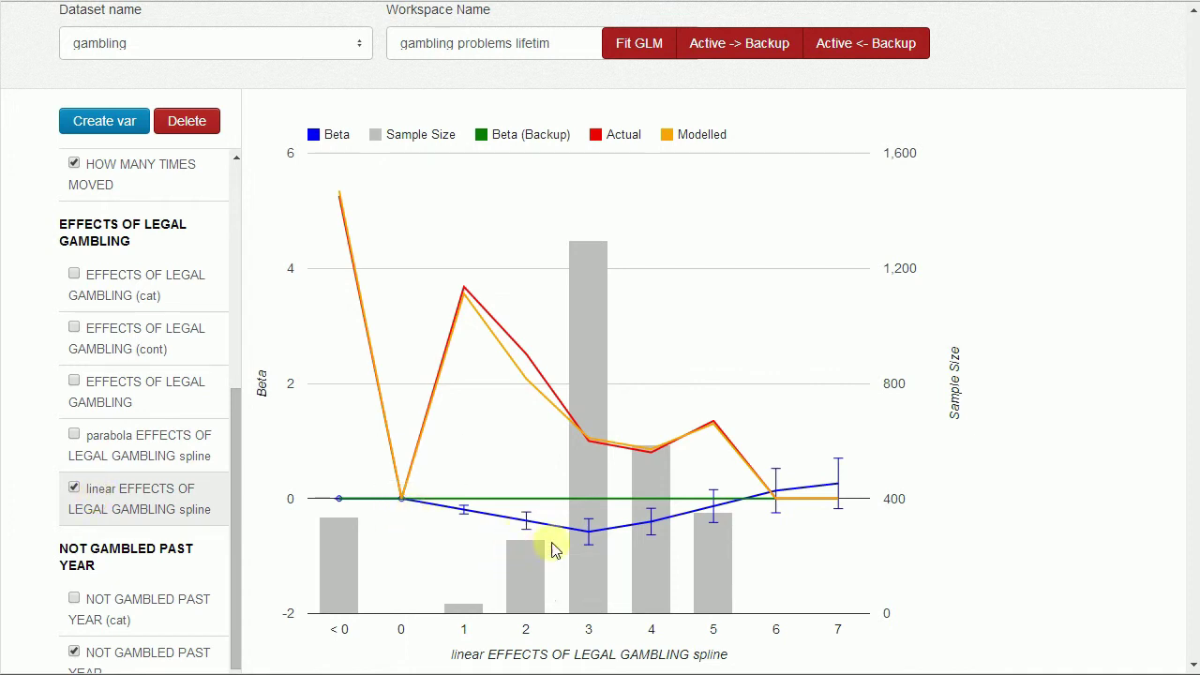
mouse_move(585, 538)
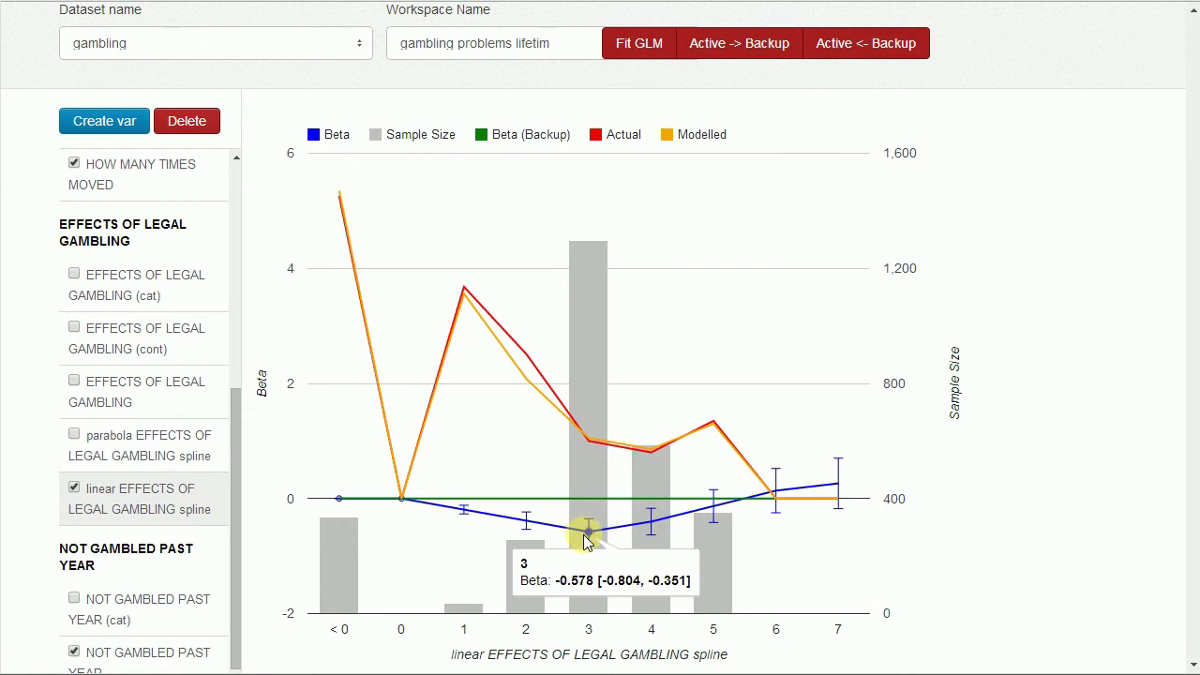
mouse_move(401, 499)
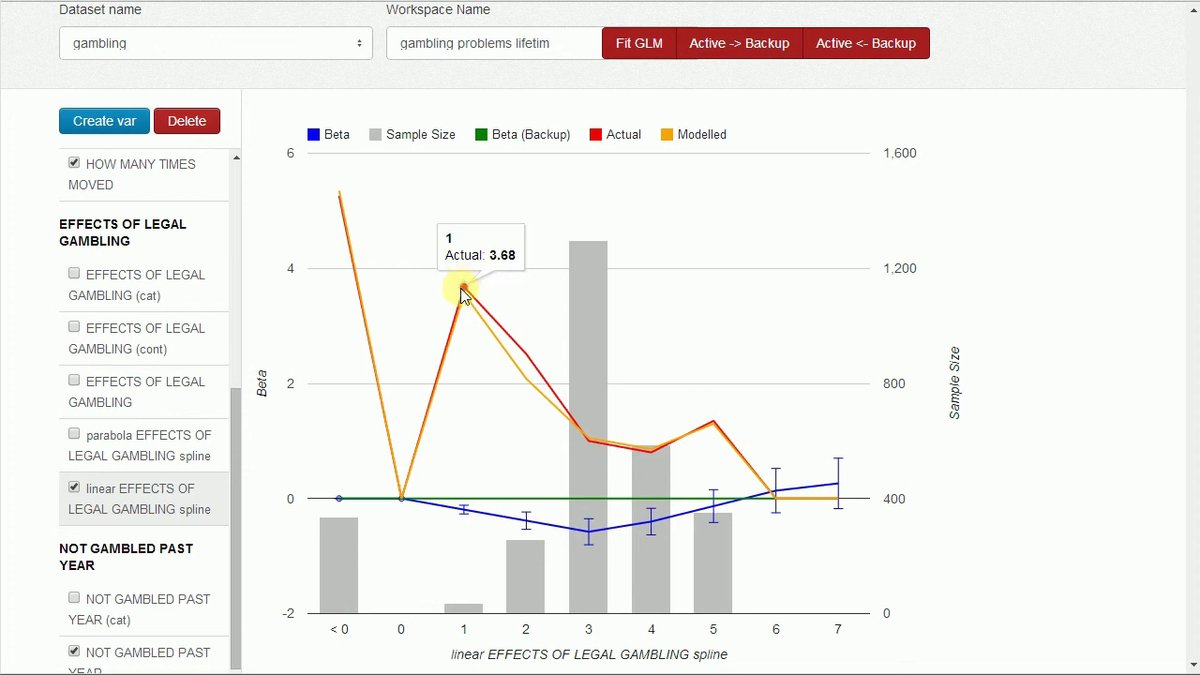
mouse_move(468, 298)
mouse_move(530, 383)
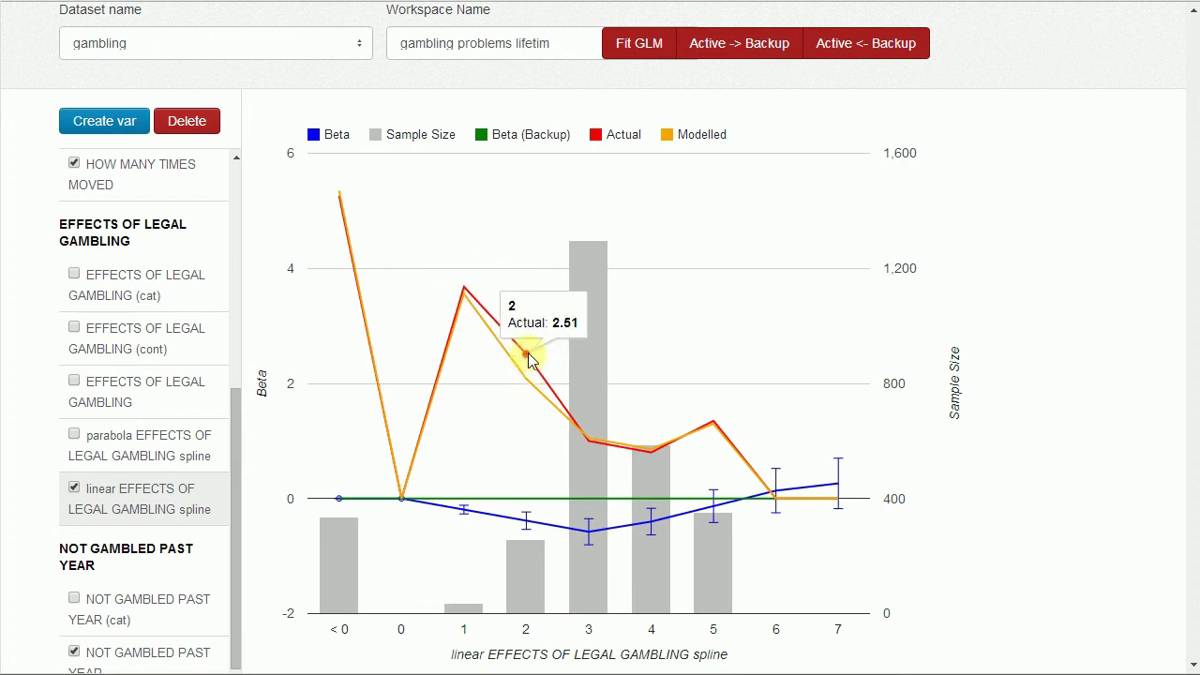